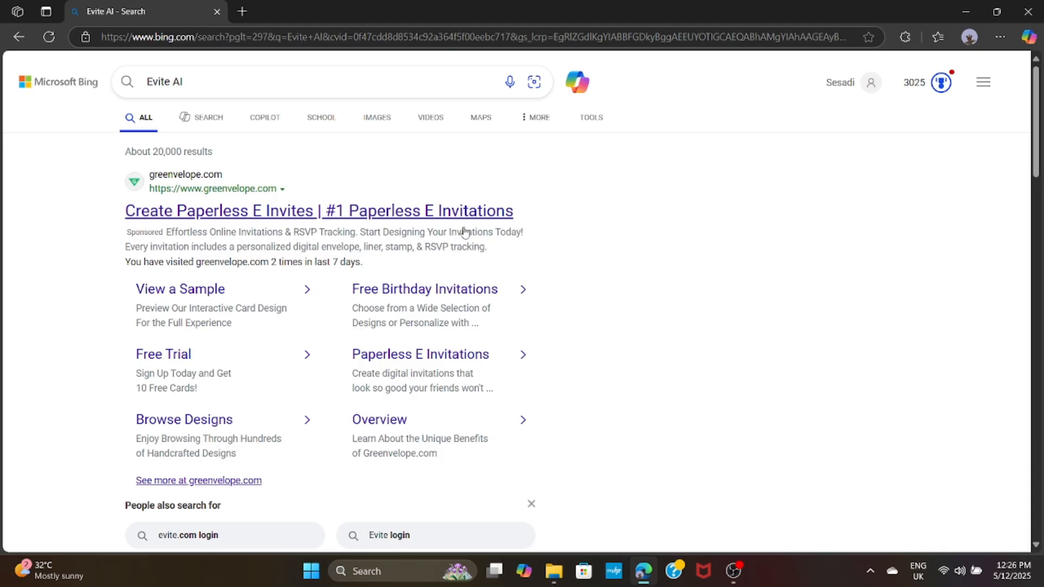
Open the Greenvelope site and start signing up with a saved email address
left_click(415, 221)
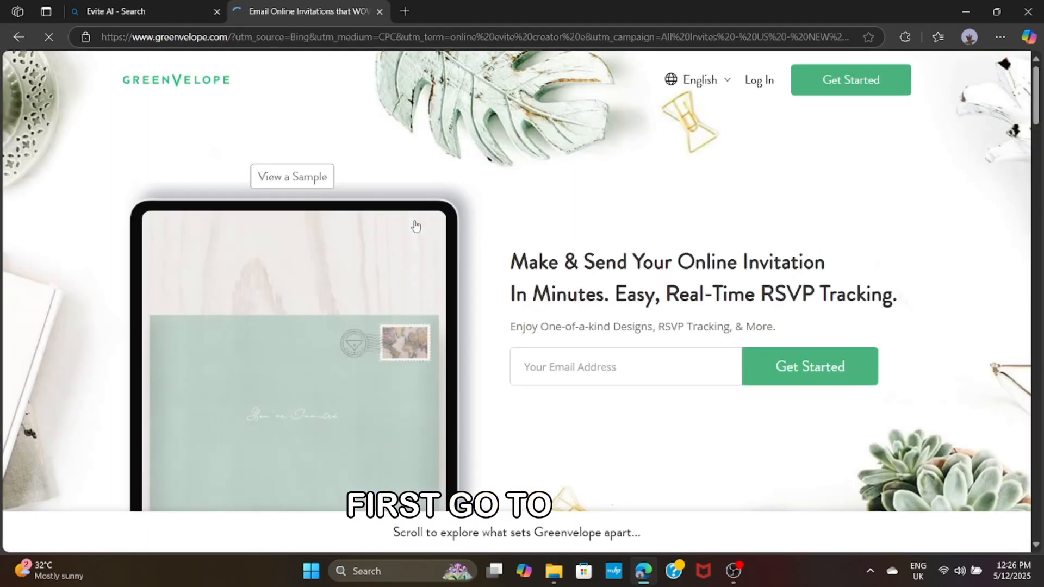
left_click(566, 367)
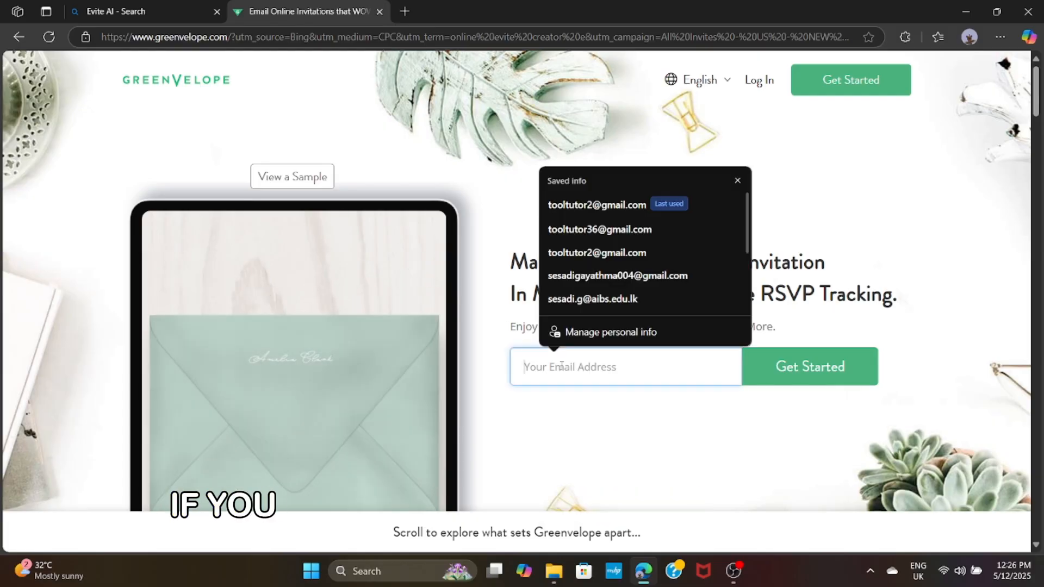
left_click(600, 229)
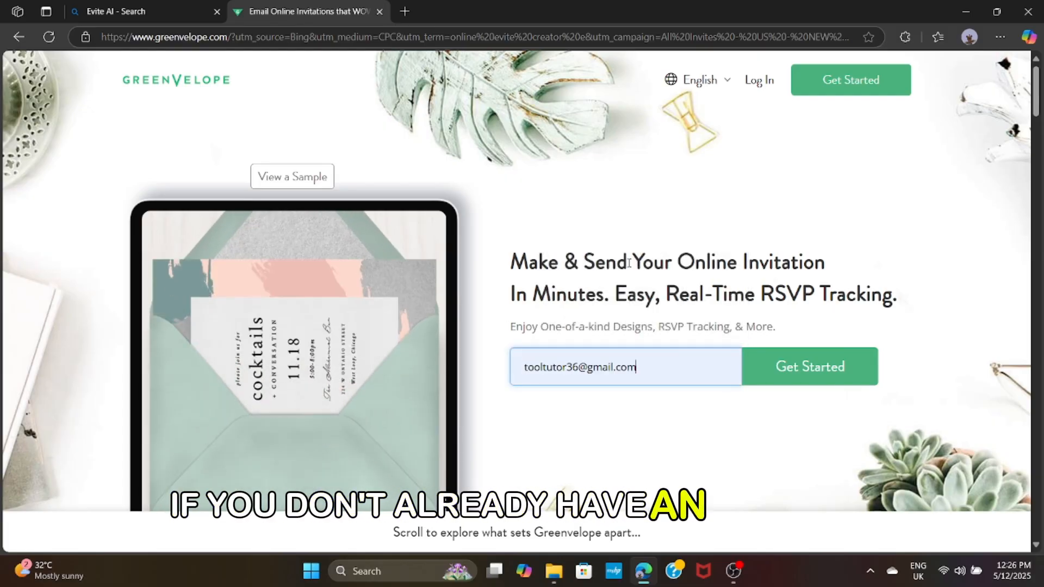
left_click(841, 374)
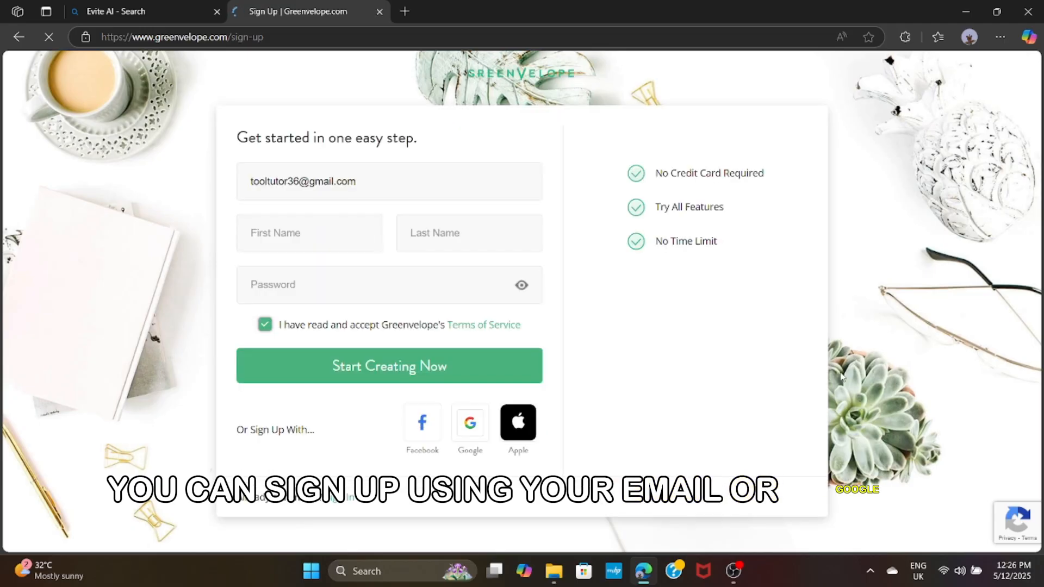
Fill in first and last name and a password, then create the account
left_click(341, 222)
left_click(341, 280)
left_click(346, 285)
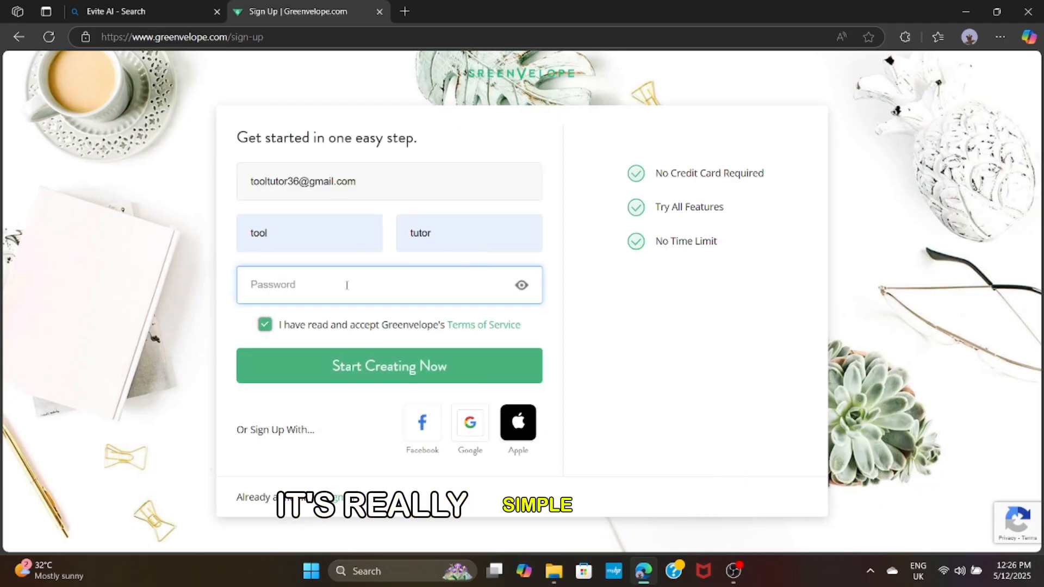
type("•••••")
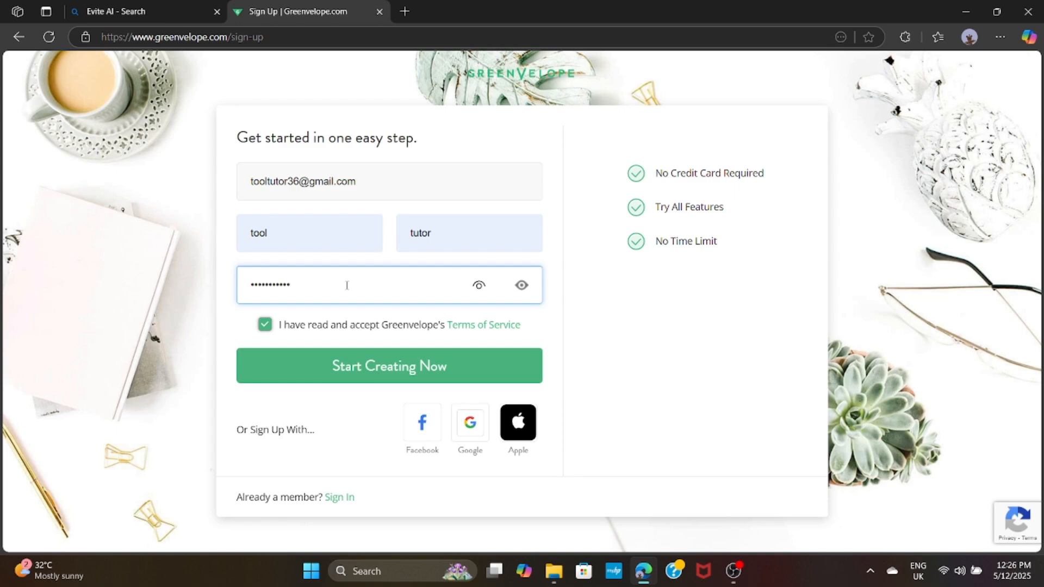
left_click(392, 381)
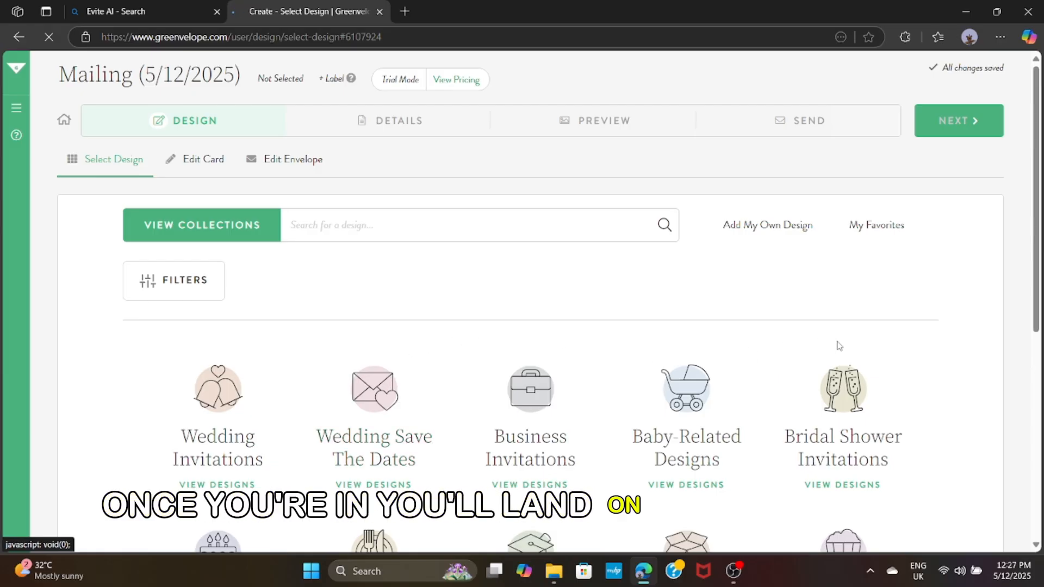
Dismiss the browser's offer to save the password
scroll(919, 340, "down", 3)
scroll(922, 338, "down", 2)
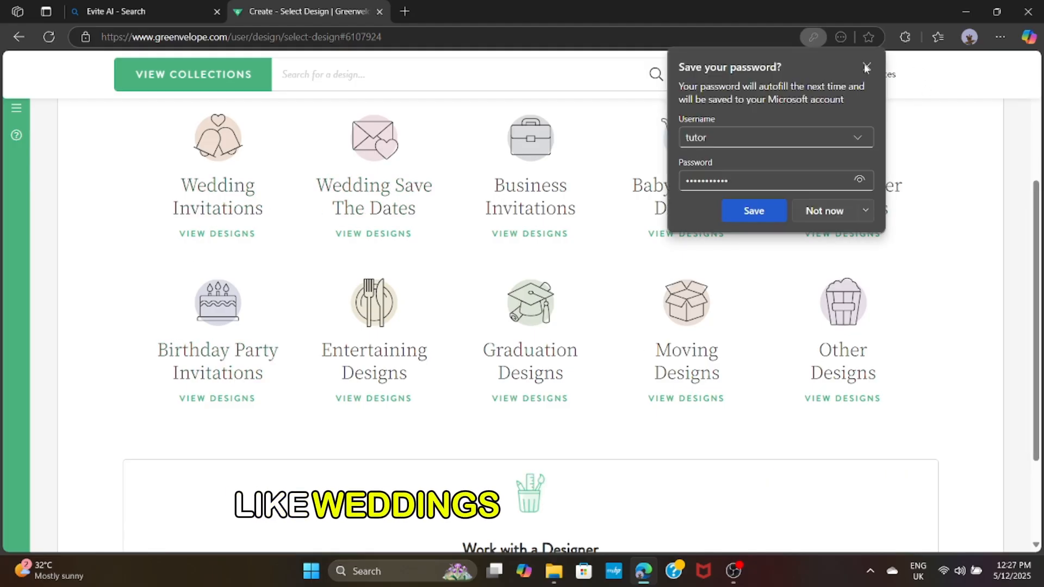
left_click(866, 66)
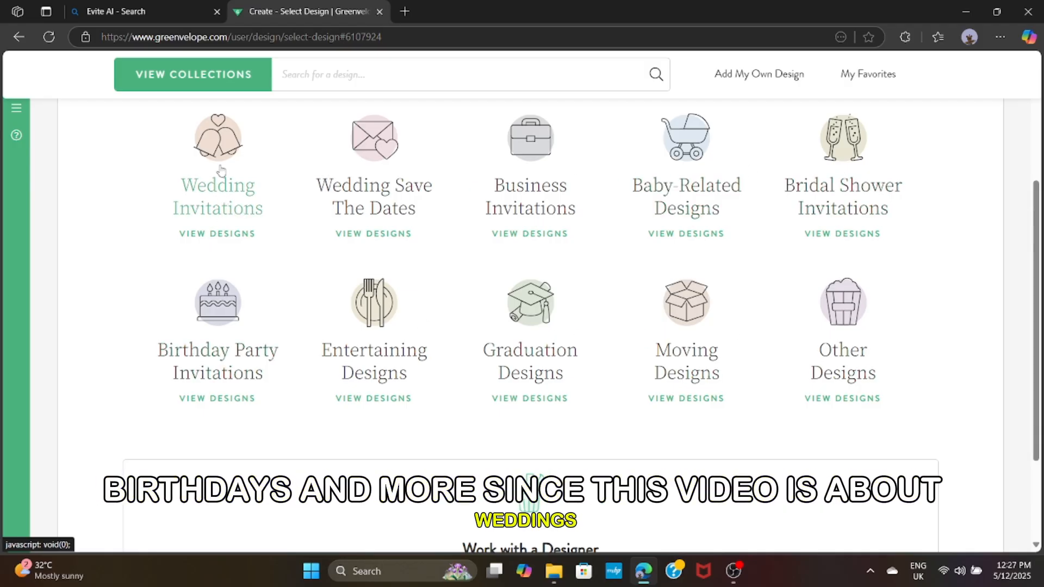
Browse Wedding Invitations and open the Romantic Garden design's details
left_click(223, 217)
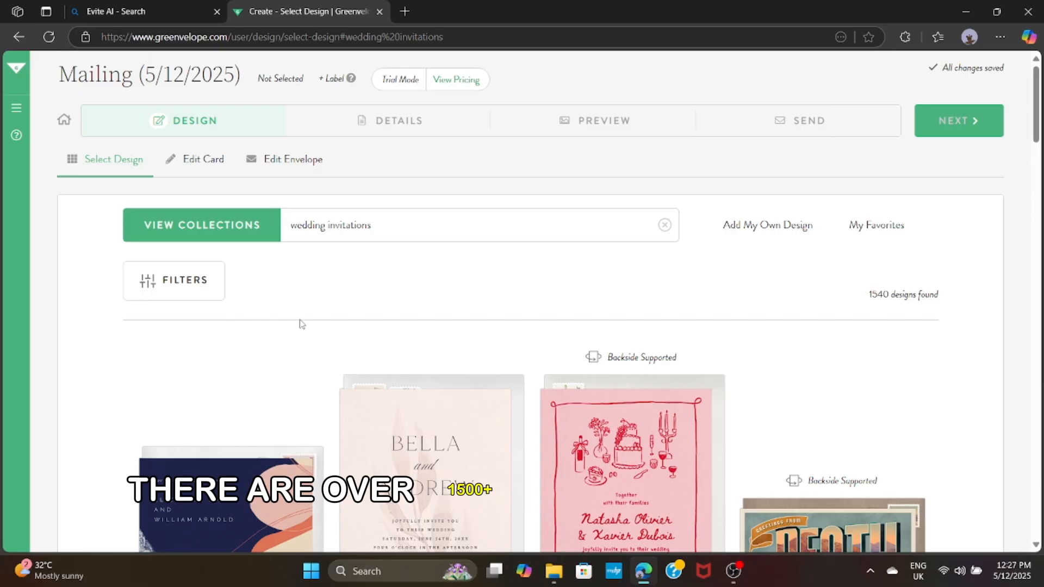
scroll(869, 382, "down", 9)
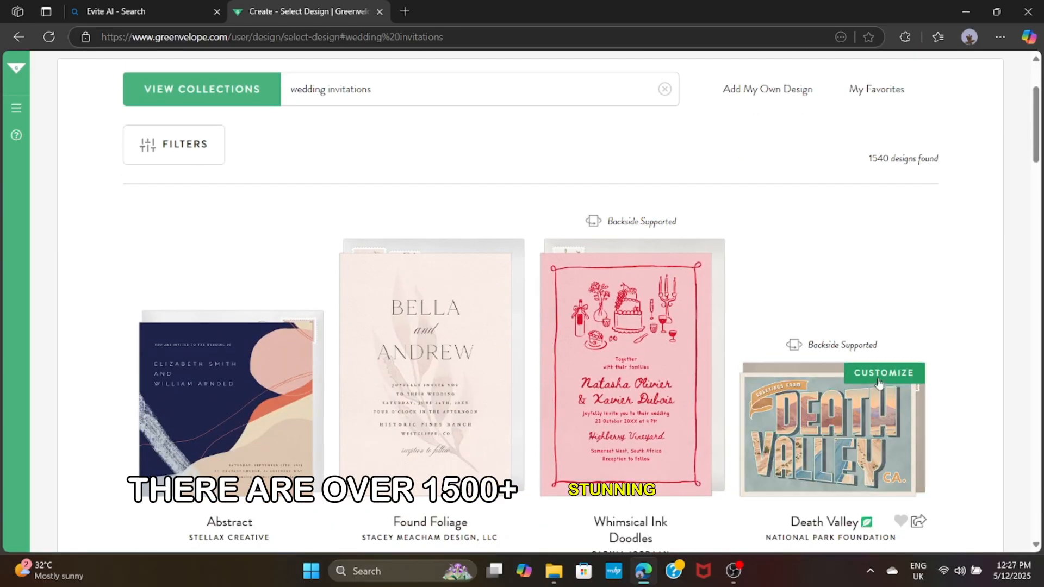
scroll(877, 378, "down", 7)
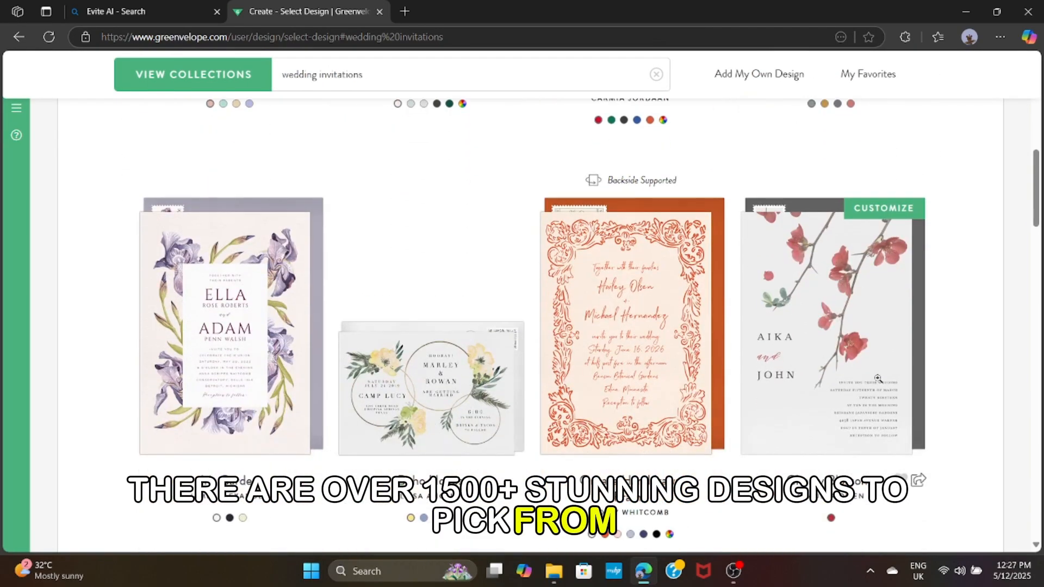
scroll(925, 379, "down", 3)
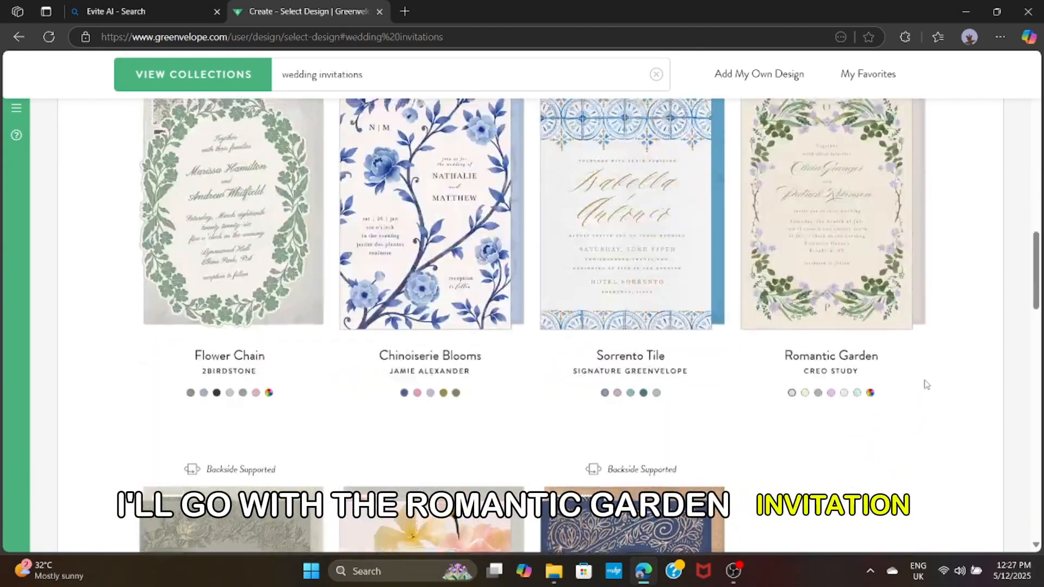
scroll(924, 380, "up", 2)
left_click(864, 351)
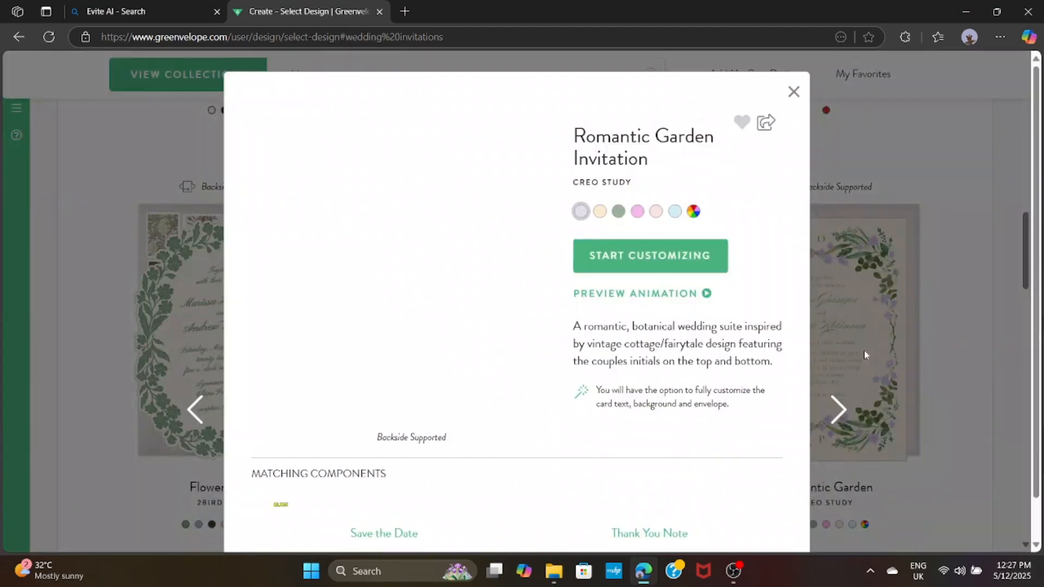
Switch the Romantic Garden design to its pink colour version
left_click(656, 211)
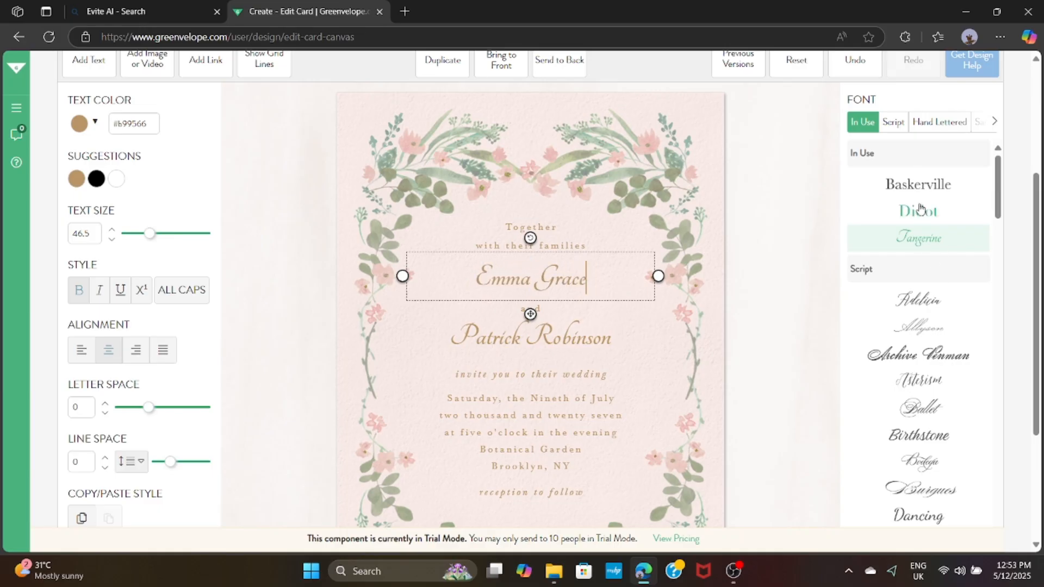
scroll(950, 425, "down", 3)
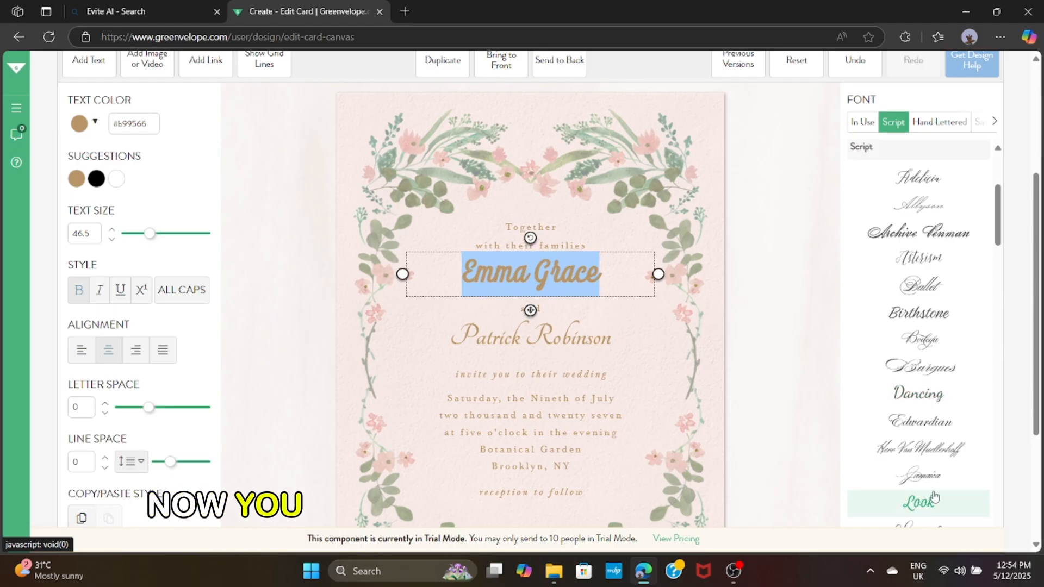
scroll(934, 496, "down", 10)
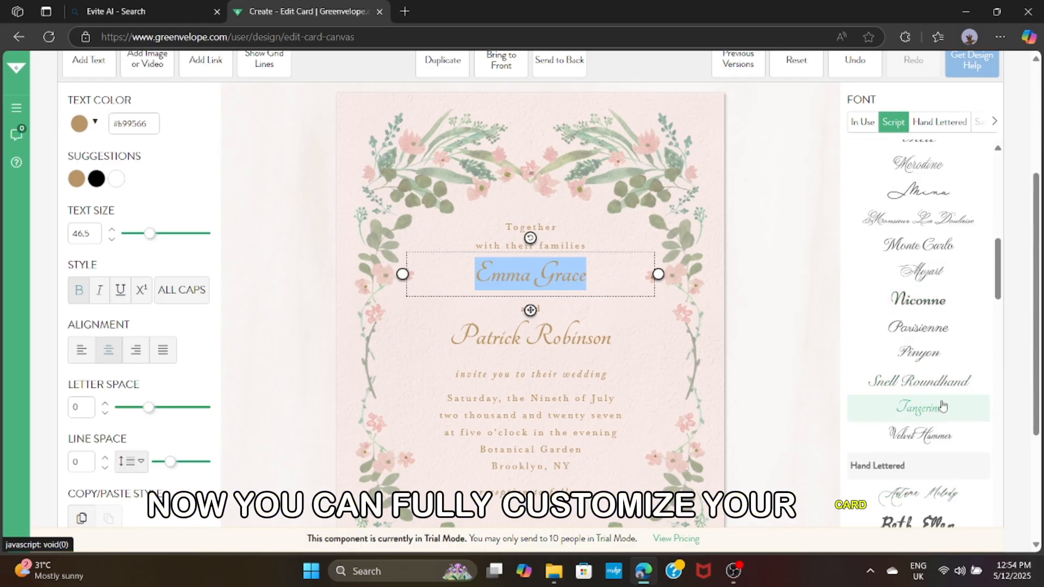
left_click(616, 336)
key("BackSpace")
key("BackSpace")
key("BackSpace")
key("BackSpace")
key("BackSpace")
key("BackSpace")
key("BackSpace")
key("BackSpace")
key("BackSpace")
key("BackSpace")
key("BackSpace")
key("BackSpace")
key("BackSpace")
key("BackSpace")
key("BackSpace")
key("BackSpace")
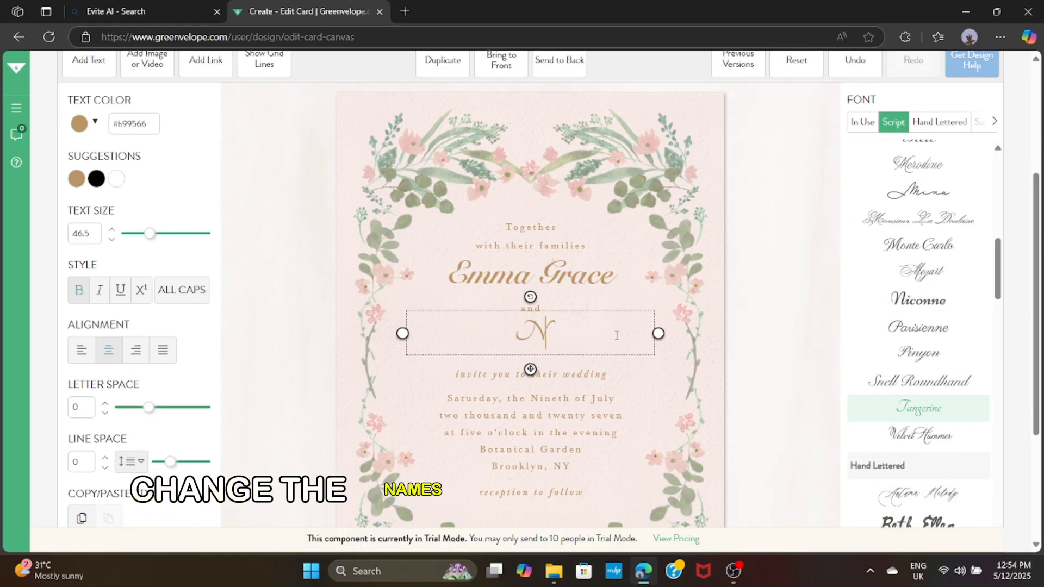
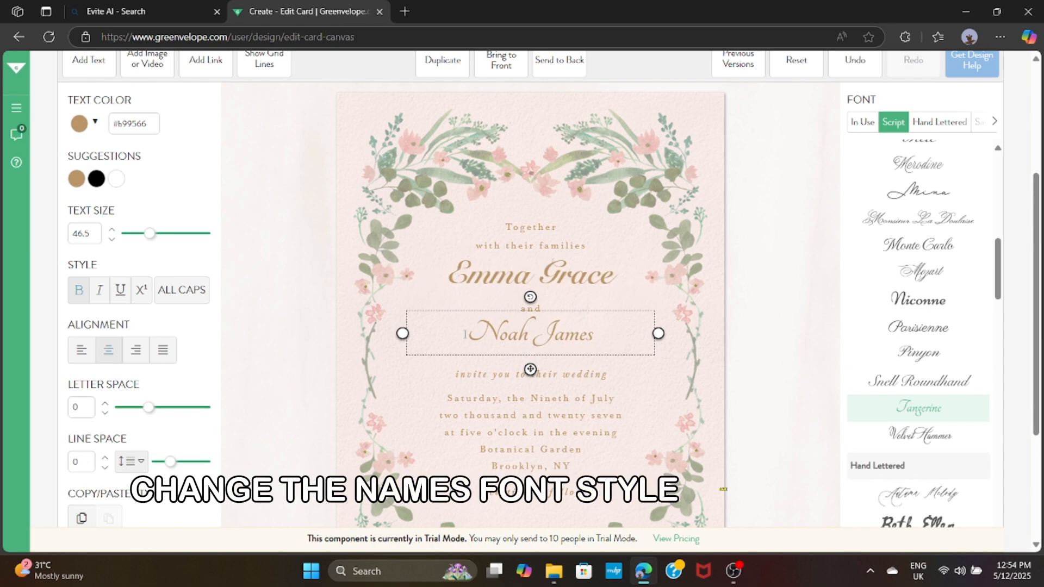
left_click_drag(465, 335, 596, 335)
left_click(919, 381)
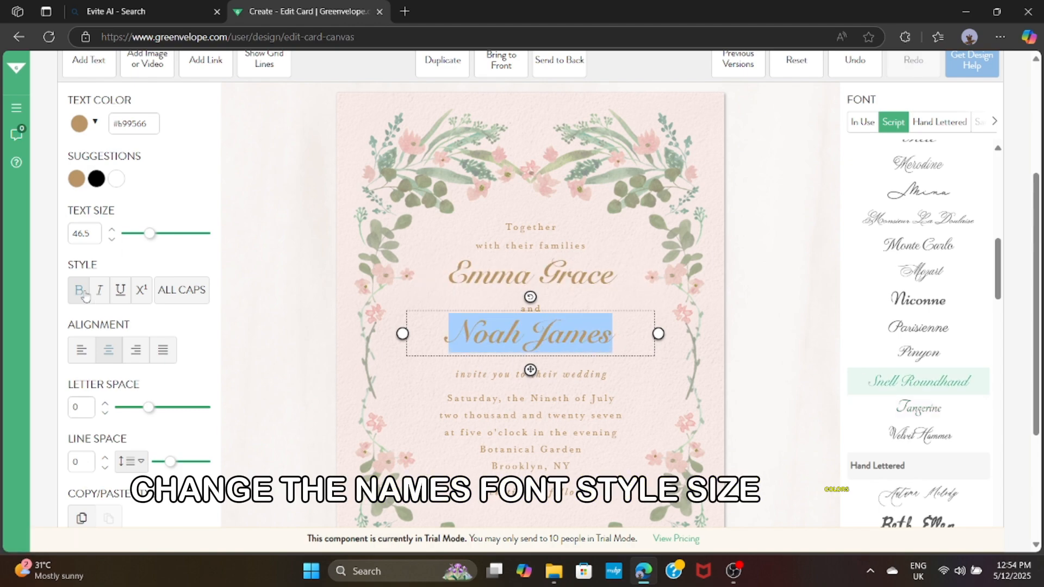
left_click(85, 296)
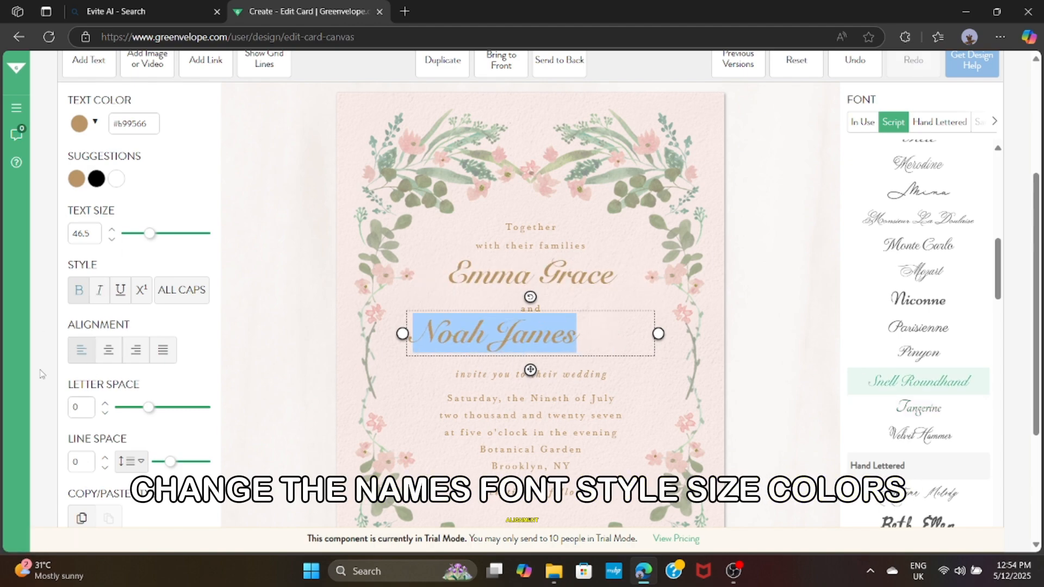
Change 'their' to 'our' in the invitation line
left_click(583, 375)
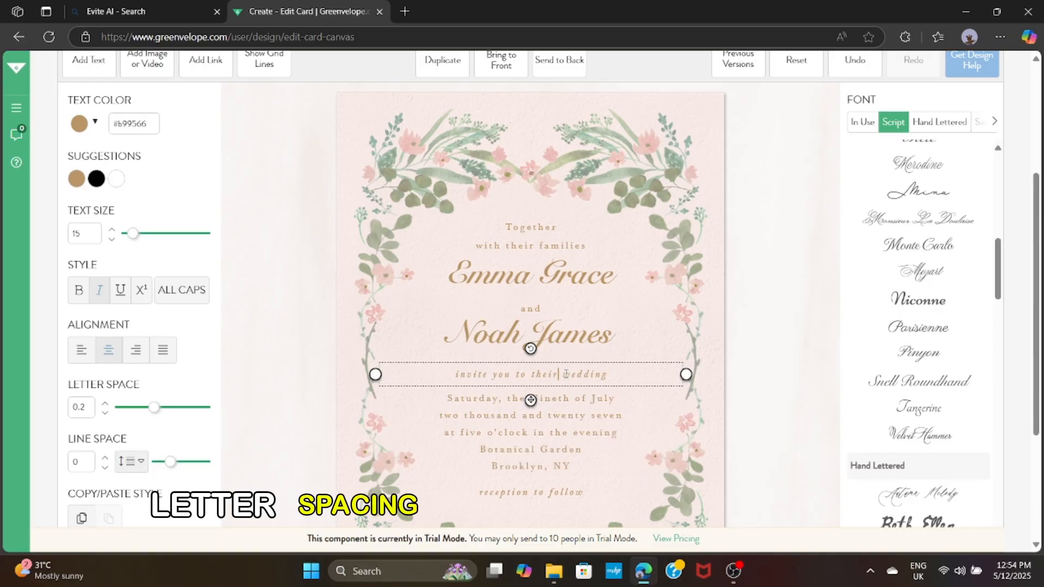
left_click_drag(559, 374, 528, 374)
type("our")
Accept the hyphenated 'twenty-seven' spelling in the date text
left_click(555, 452)
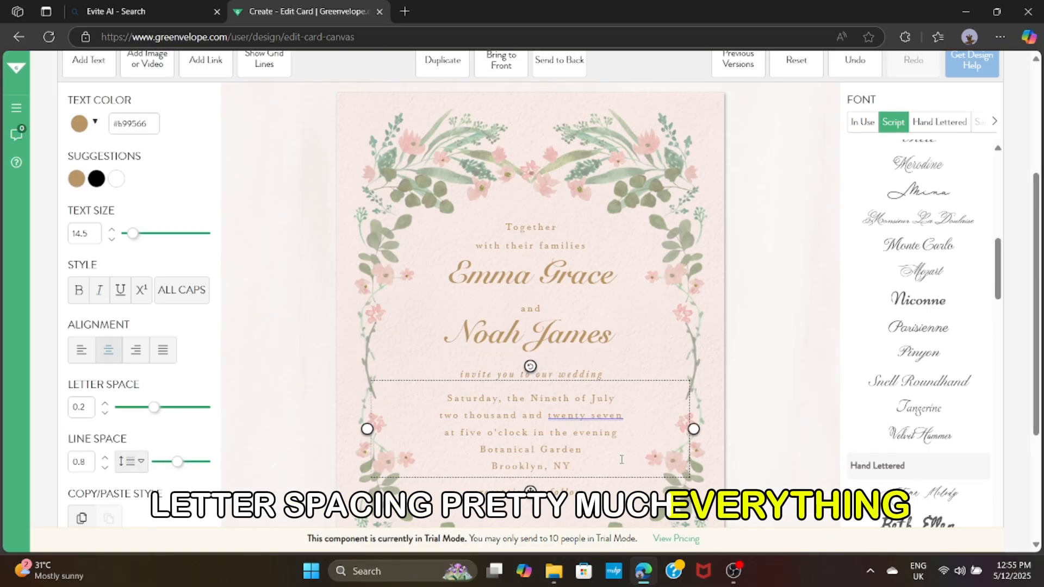
left_click(620, 413)
left_click(689, 445)
scroll(573, 442, "down", 1)
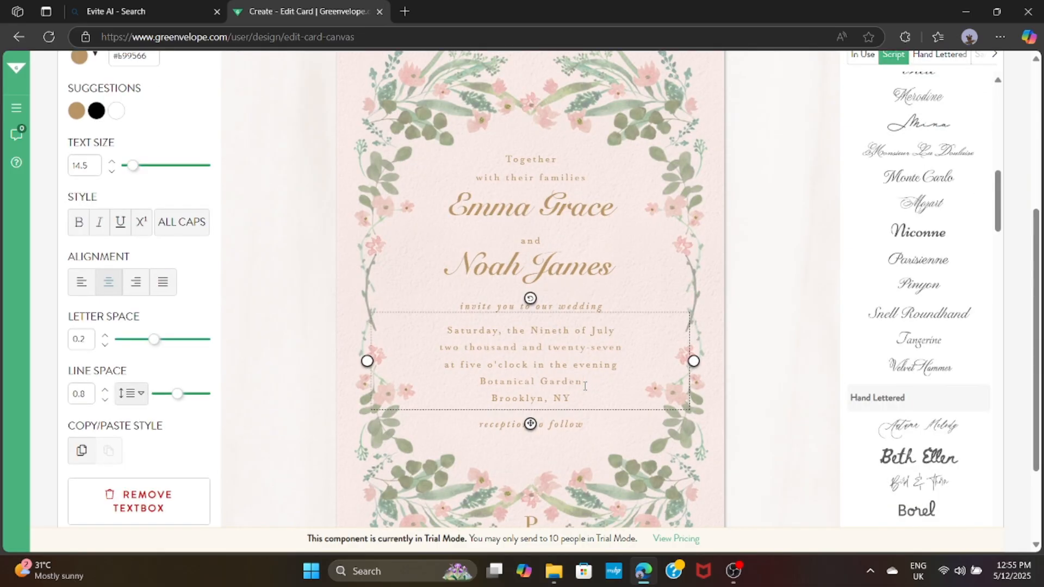
scroll(585, 387, "down", 2)
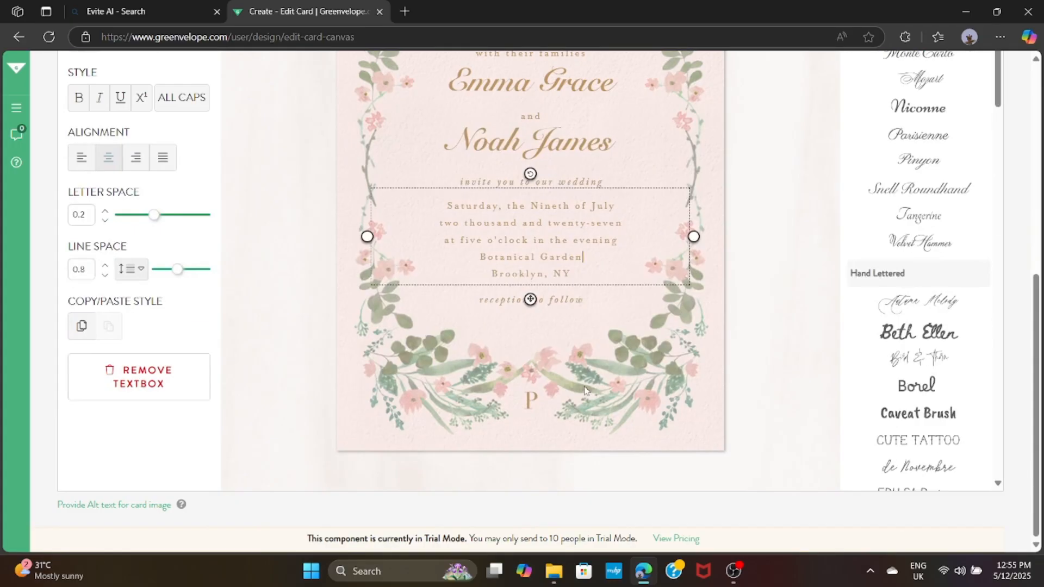
left_click(543, 406)
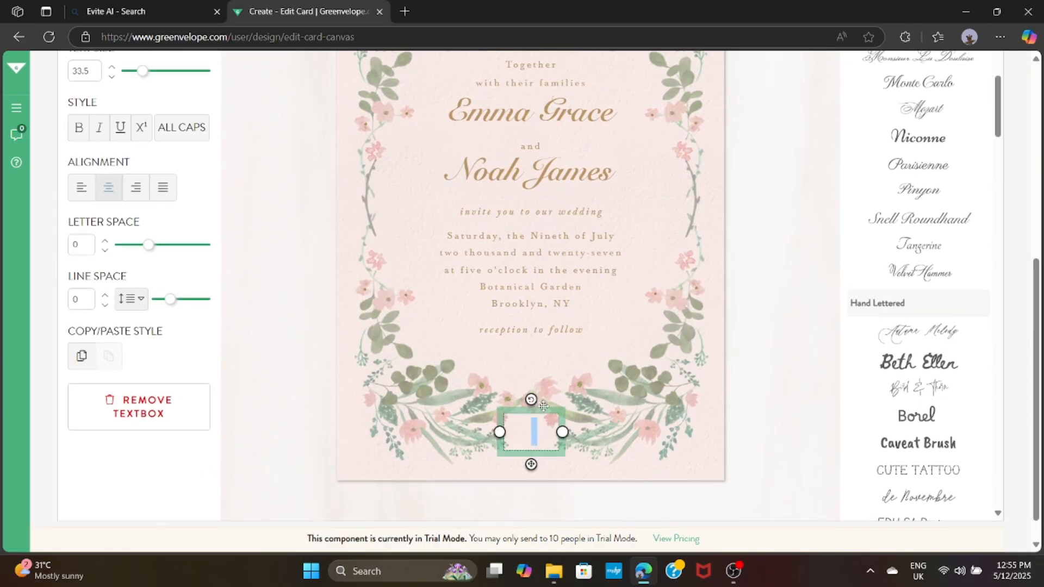
type("N")
left_click(772, 376)
left_click(549, 435)
right_click(552, 438)
left_click(598, 351)
scroll(147, 160, "up", 3)
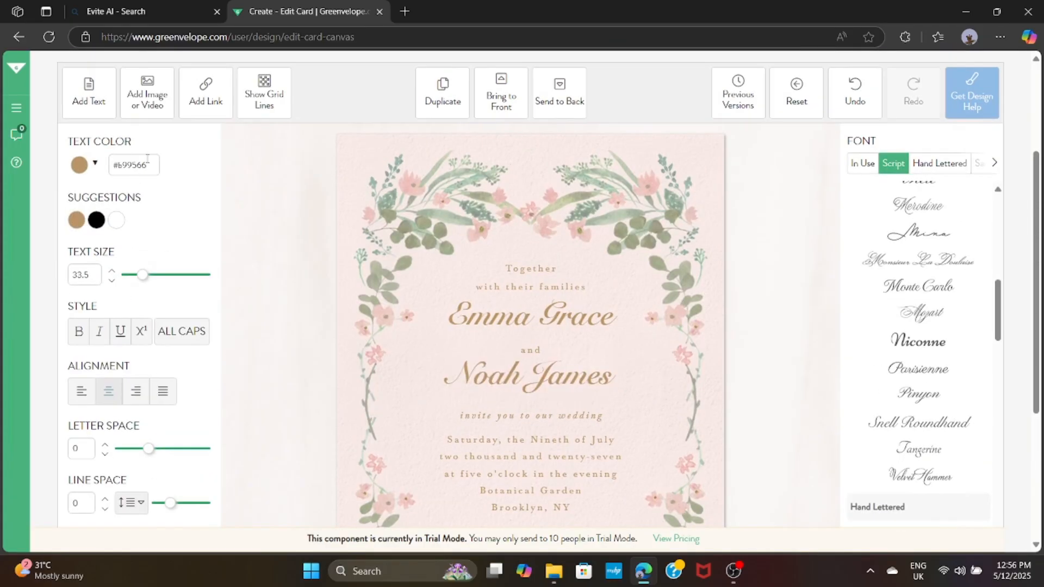
left_click(89, 94)
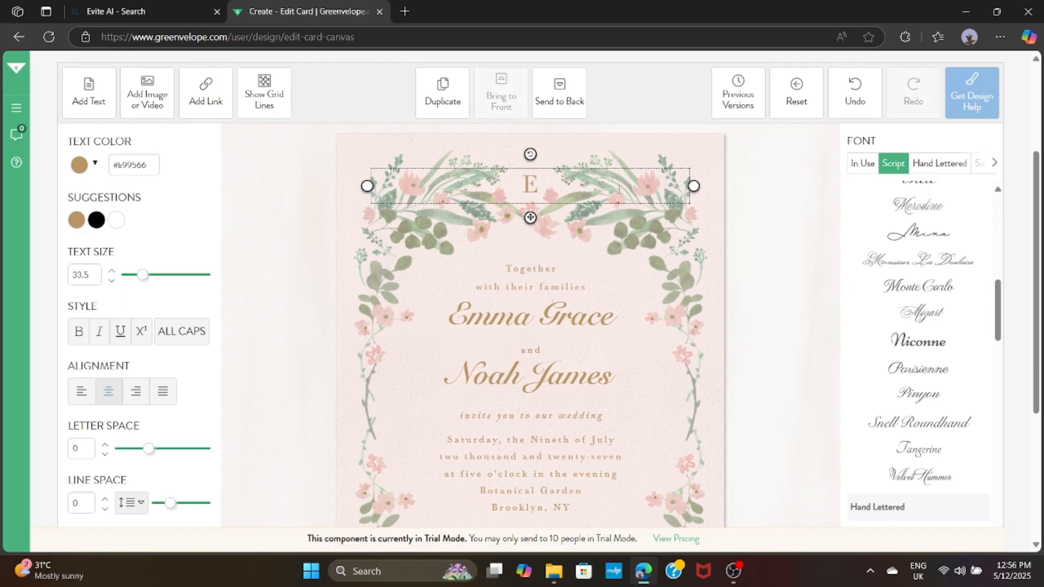
left_click(795, 220)
scroll(795, 223, "down", 3)
scroll(795, 223, "up", 2)
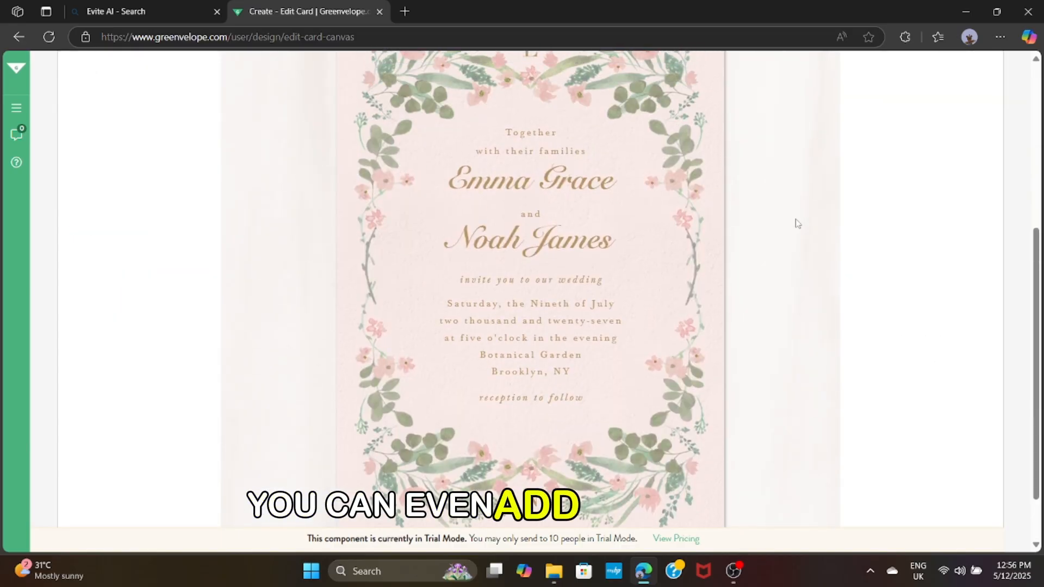
scroll(796, 223, "up", 1)
scroll(796, 223, "down", 2)
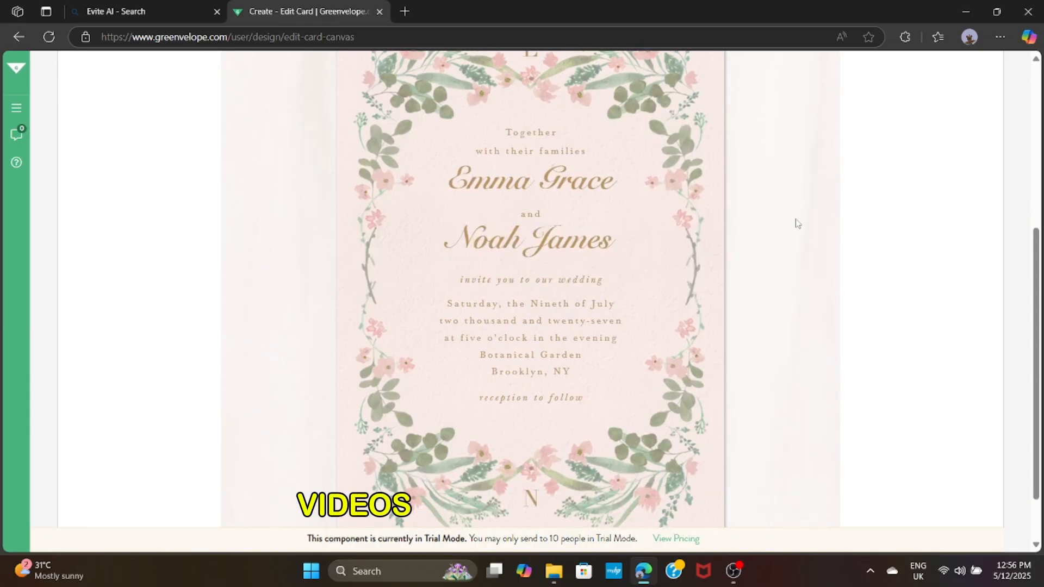
scroll(590, 360, "up", 3)
left_click(147, 95)
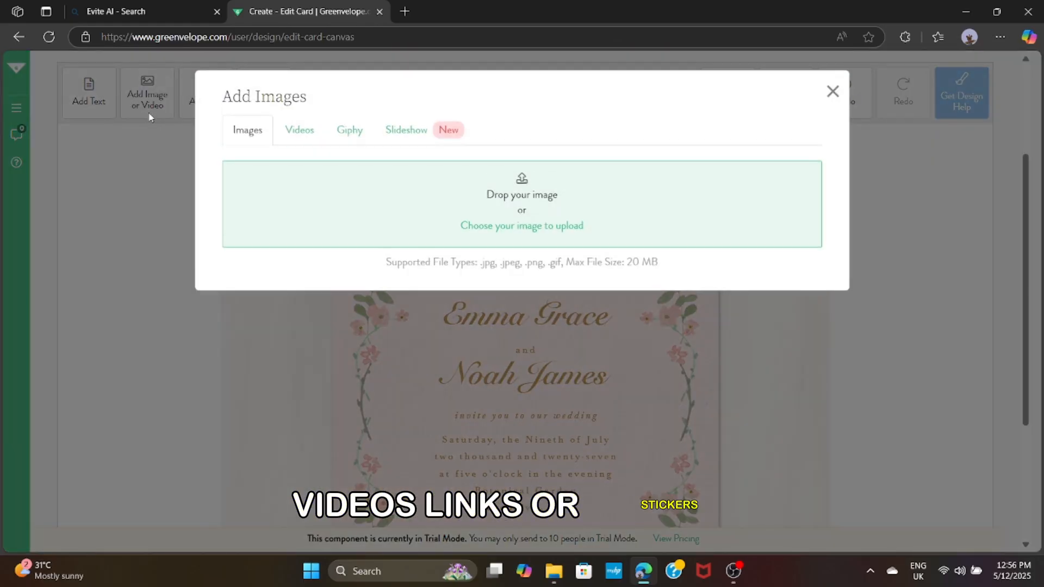
left_click(299, 131)
left_click(349, 131)
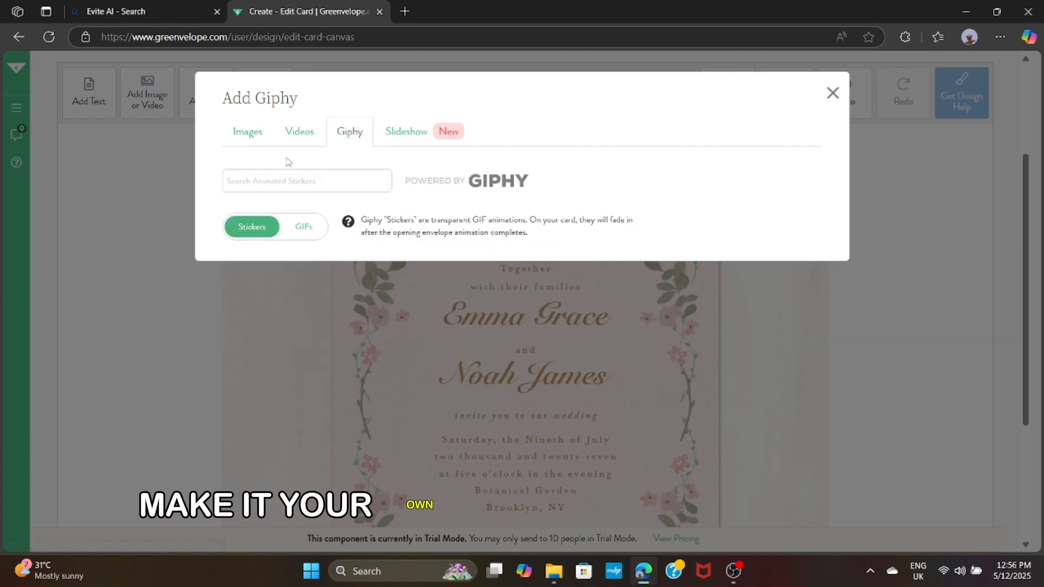
left_click(904, 163)
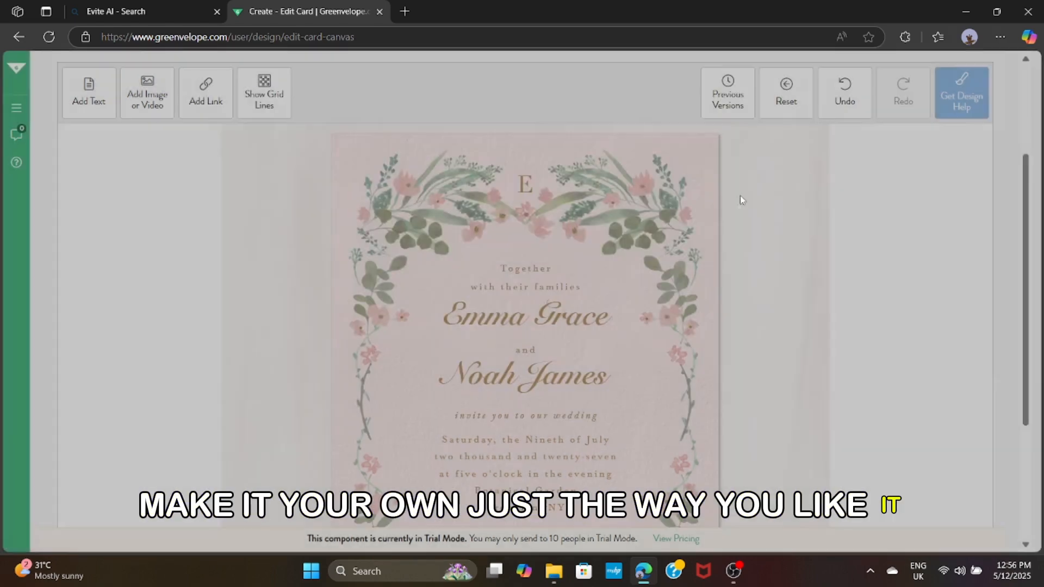
scroll(753, 369, "down", 2)
scroll(754, 370, "up", 5)
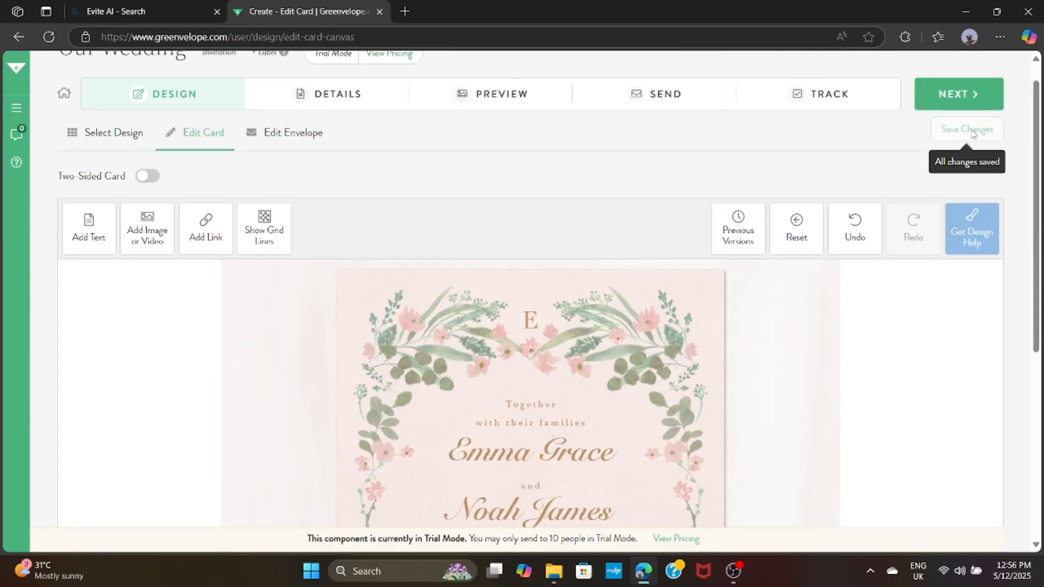
Move to the envelope editor, try Metallic, then make the envelope cream Vellum
left_click(960, 104)
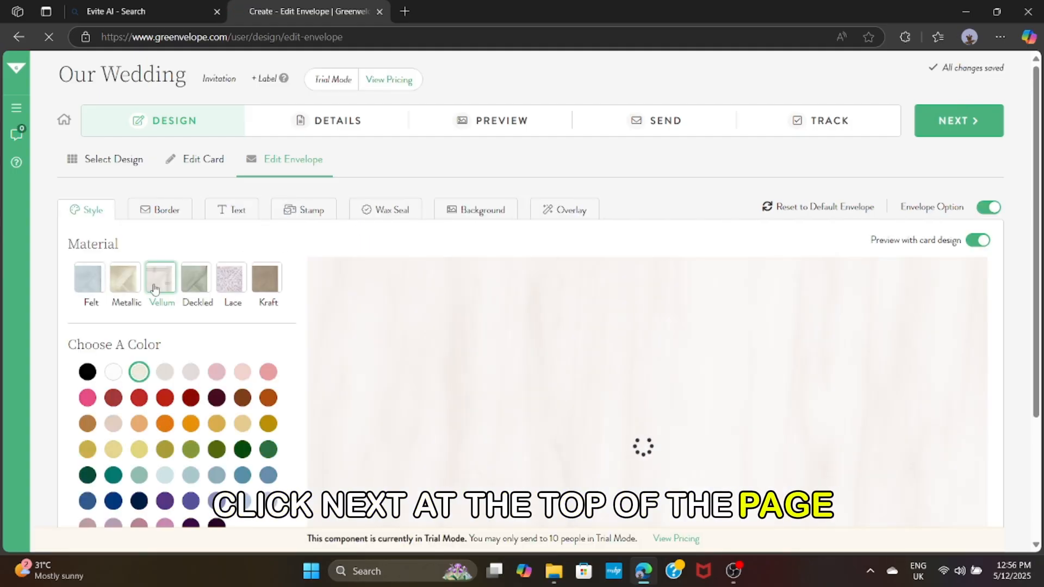
left_click(126, 284)
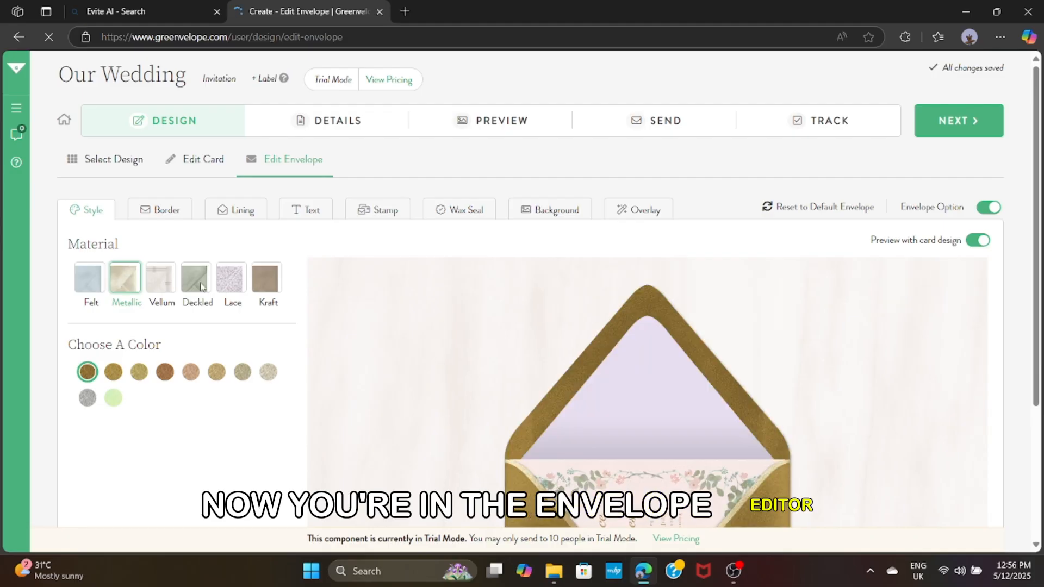
scroll(546, 380, "down", 2)
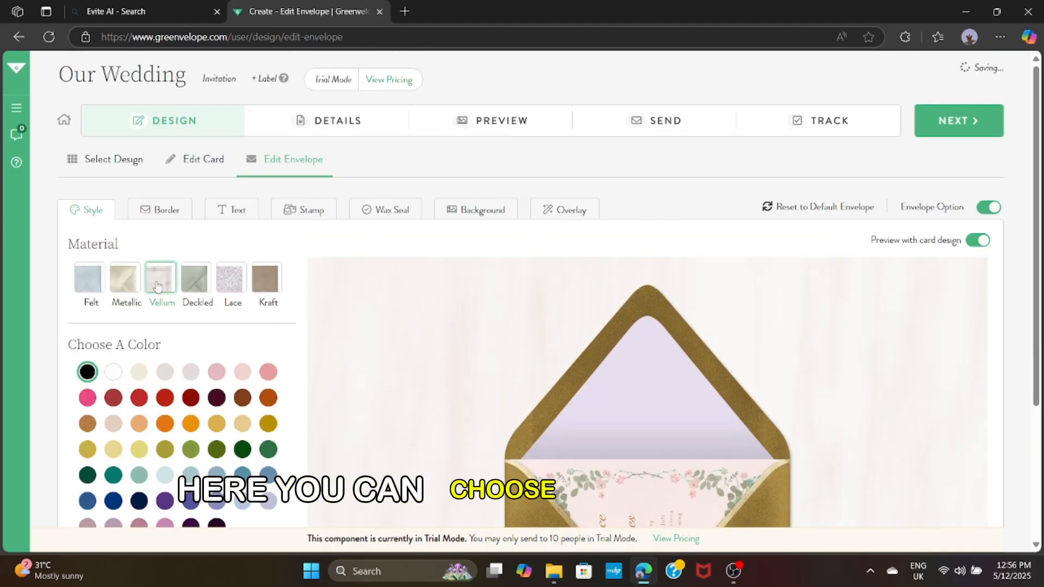
scroll(778, 388, "down", 3)
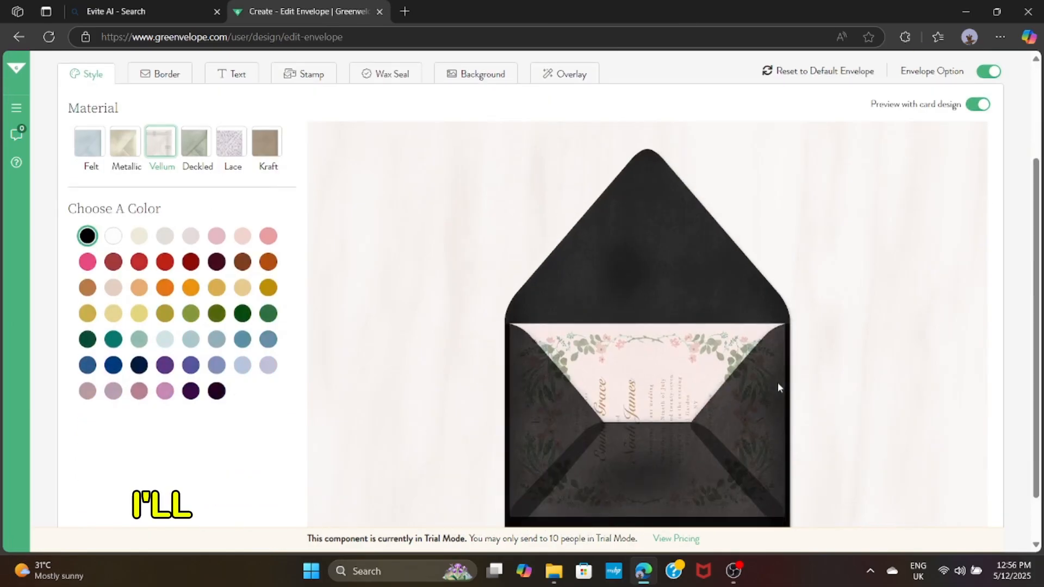
left_click(139, 236)
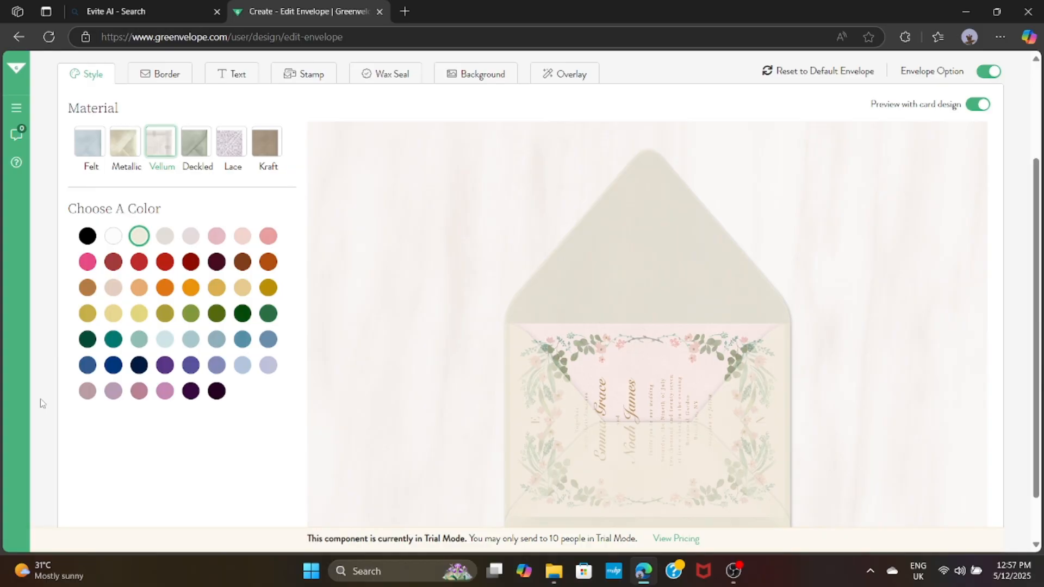
scroll(423, 194, "up", 1)
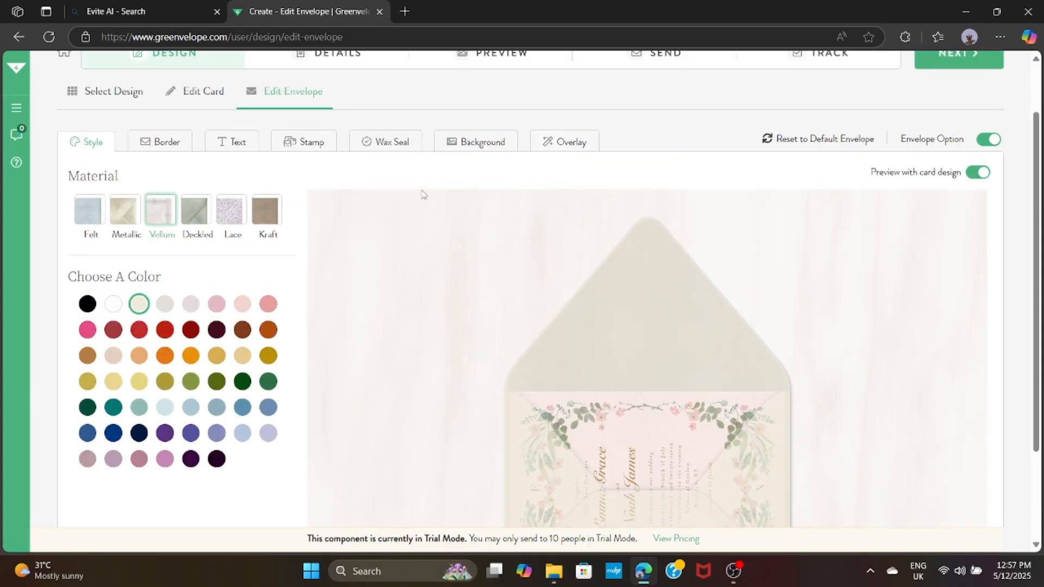
Add a border around the envelope
left_click(178, 152)
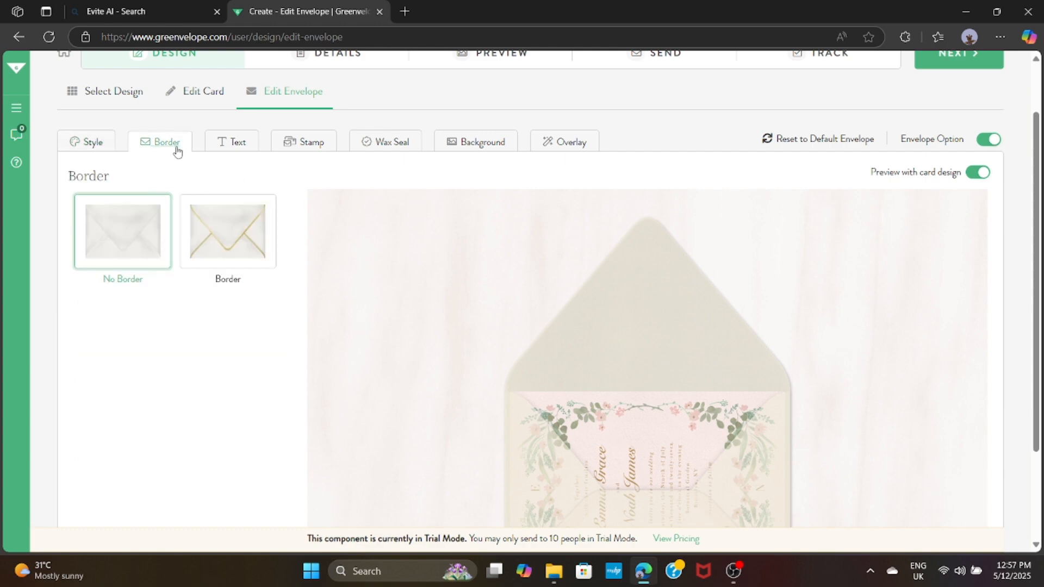
left_click(235, 225)
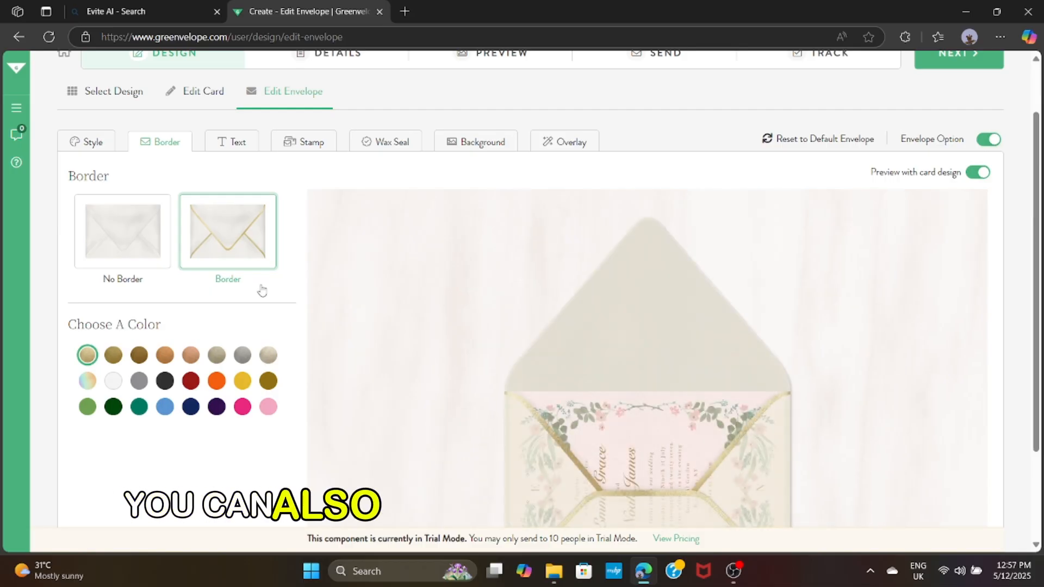
scroll(261, 290, "down", 1)
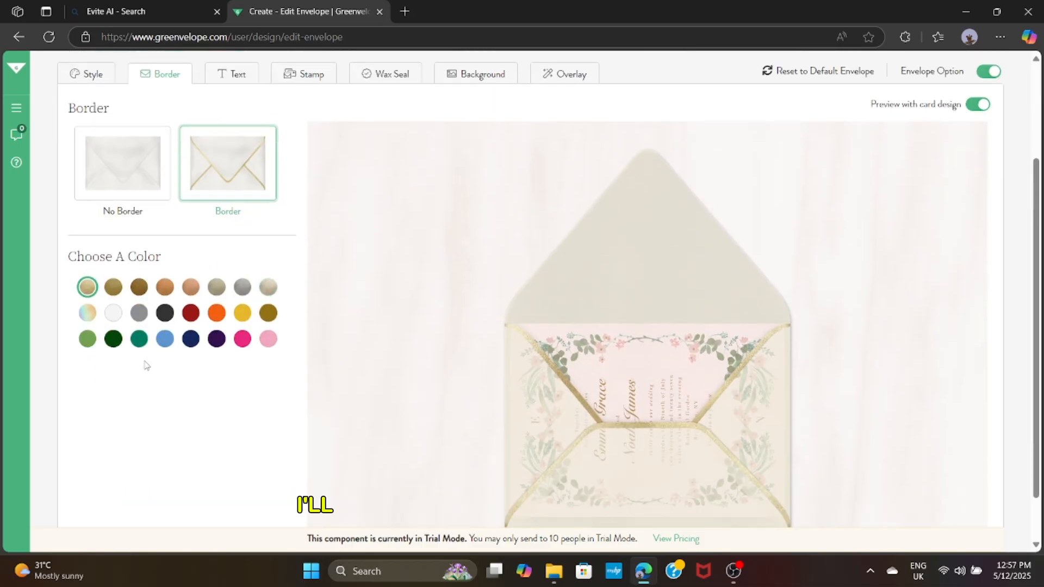
scroll(250, 373, "up", 1)
Make the sender name on the envelope back bold, then bring up the stamp options
left_click(216, 145)
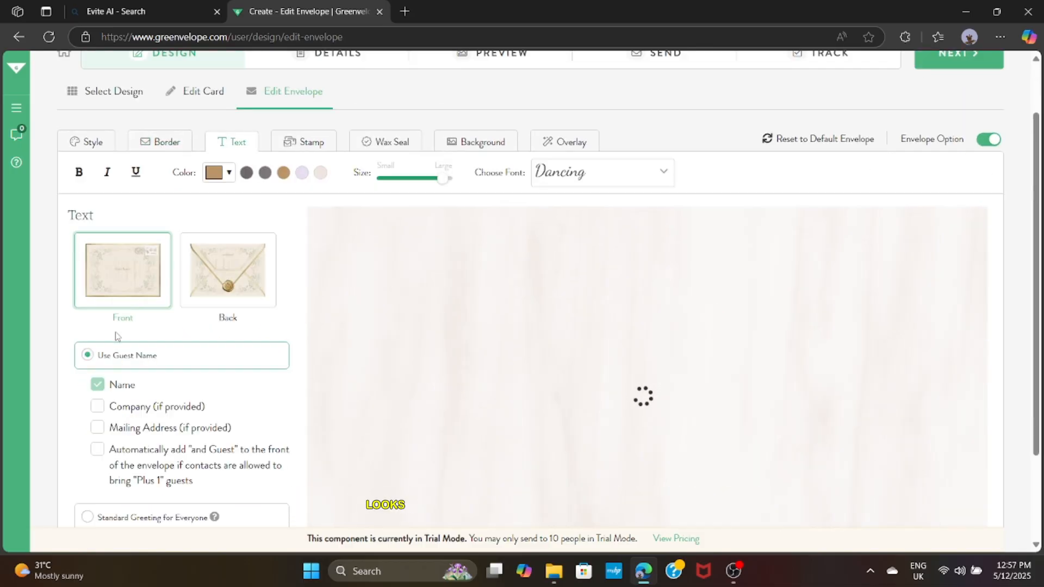
left_click(234, 274)
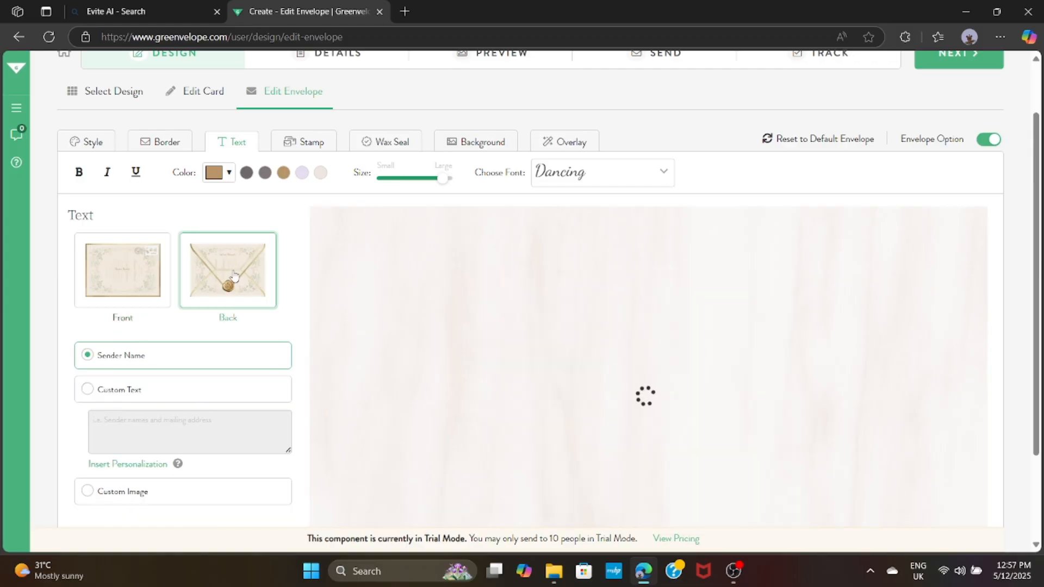
left_click(93, 279)
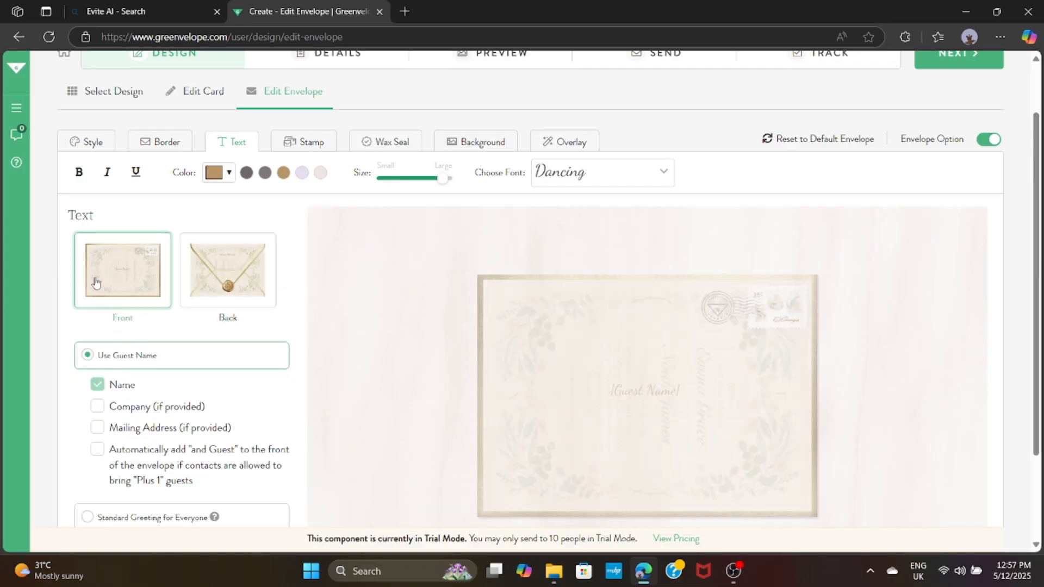
left_click(236, 272)
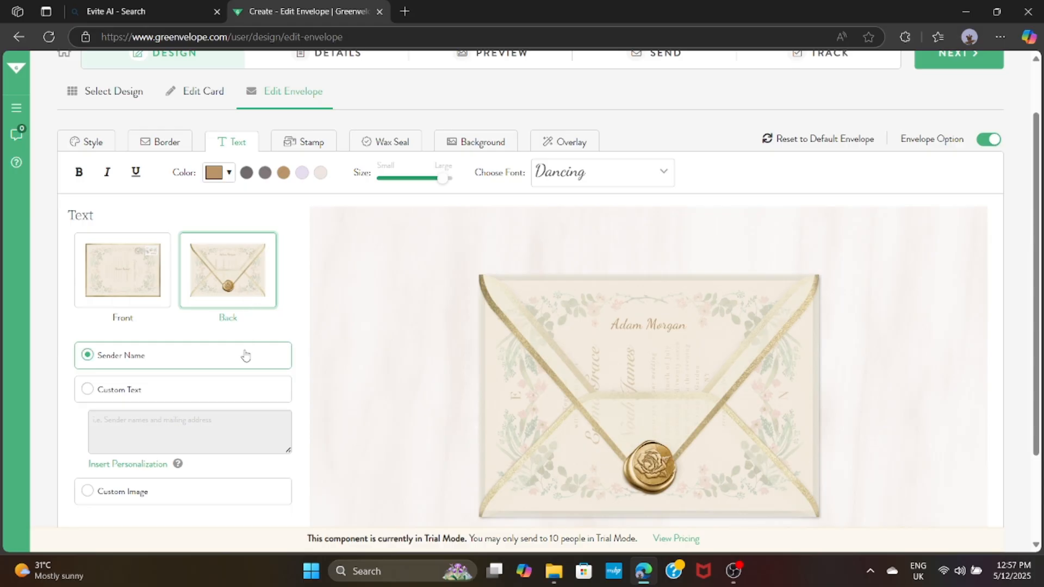
scroll(245, 355, "down", 1)
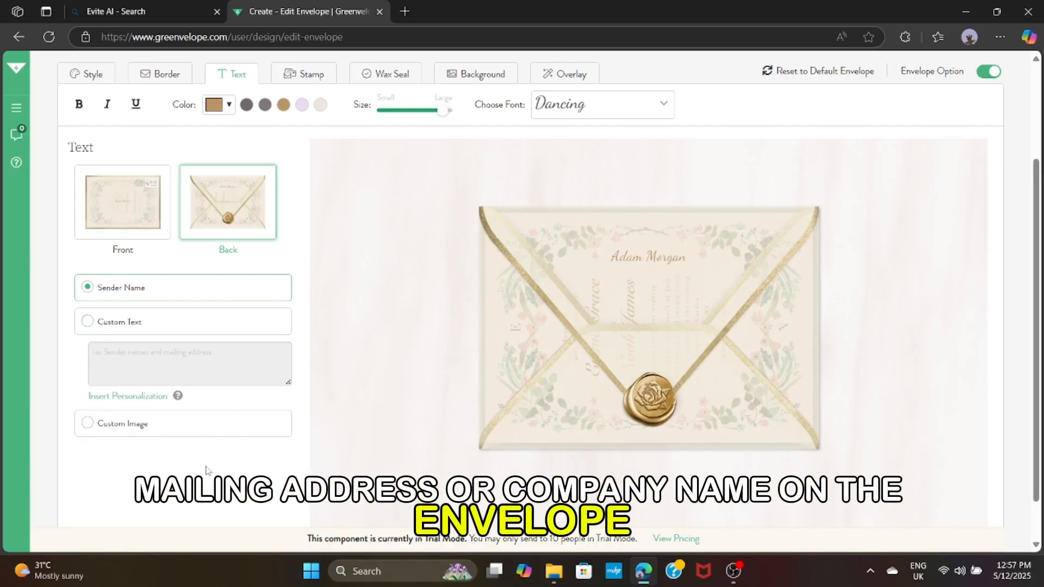
scroll(170, 422, "up", 2)
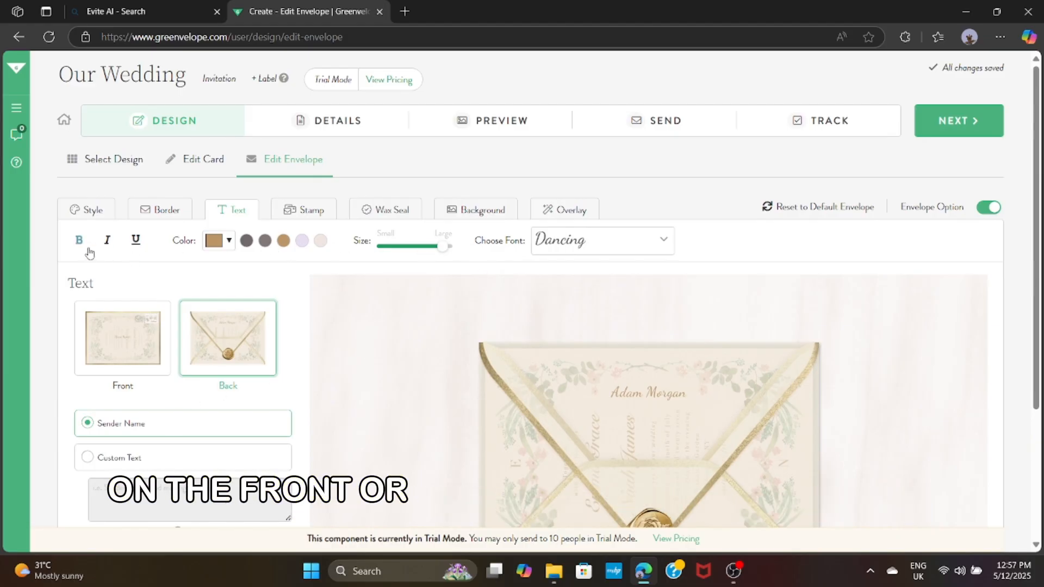
left_click(79, 240)
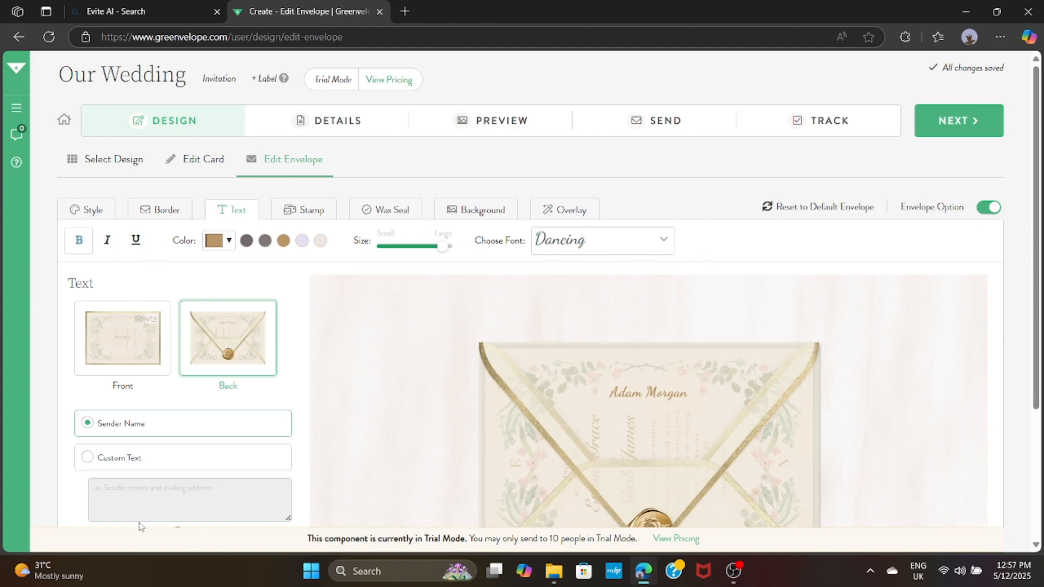
left_click(317, 209)
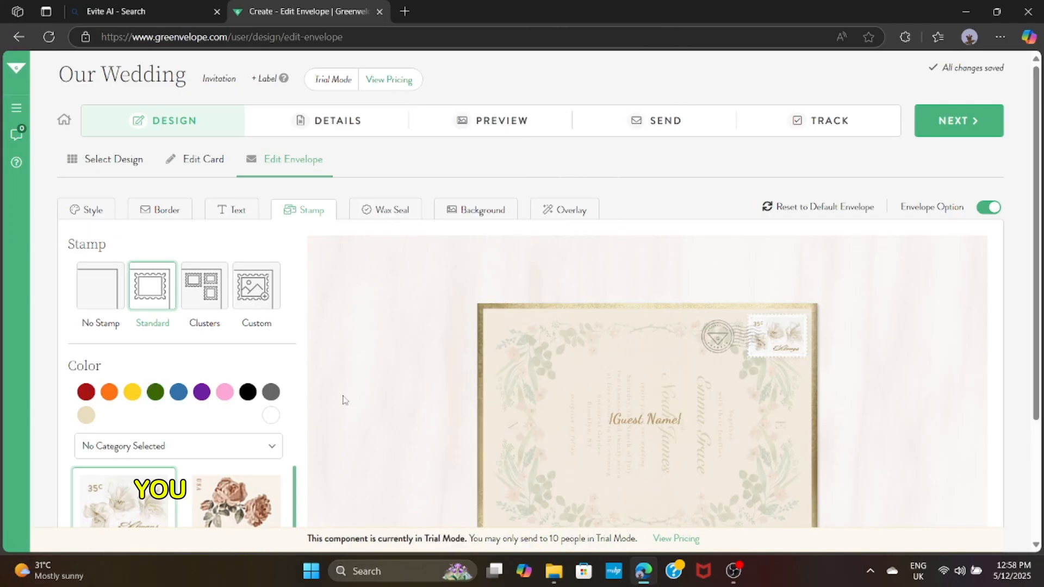
Put the purple 42c flower stamp on the envelope after trying the pink magnolia
scroll(227, 412, "down", 2)
scroll(227, 412, "down", 2)
left_click(272, 310)
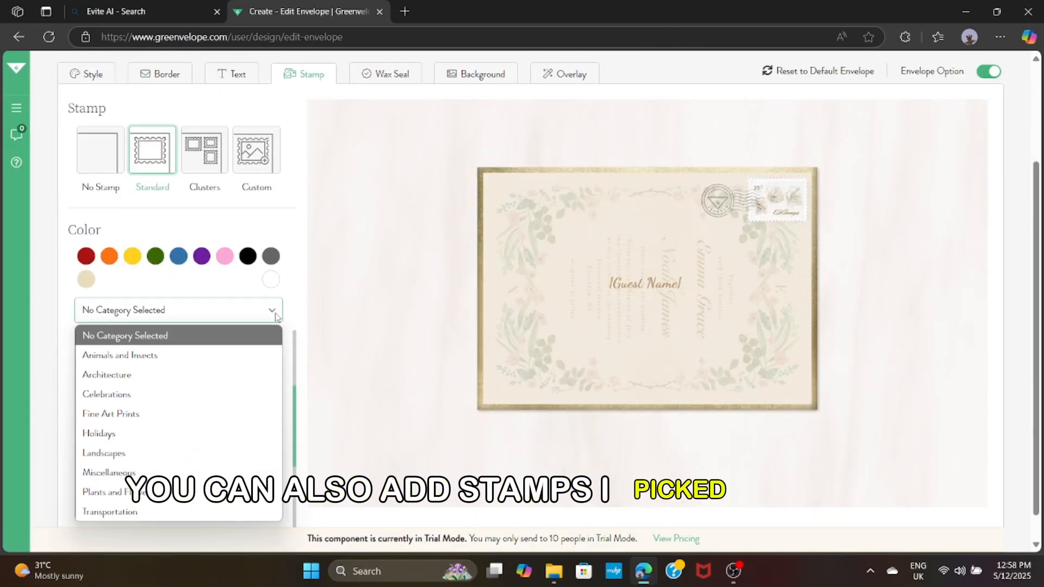
scroll(243, 427, "down", 3)
scroll(243, 427, "down", 2)
left_click(235, 351)
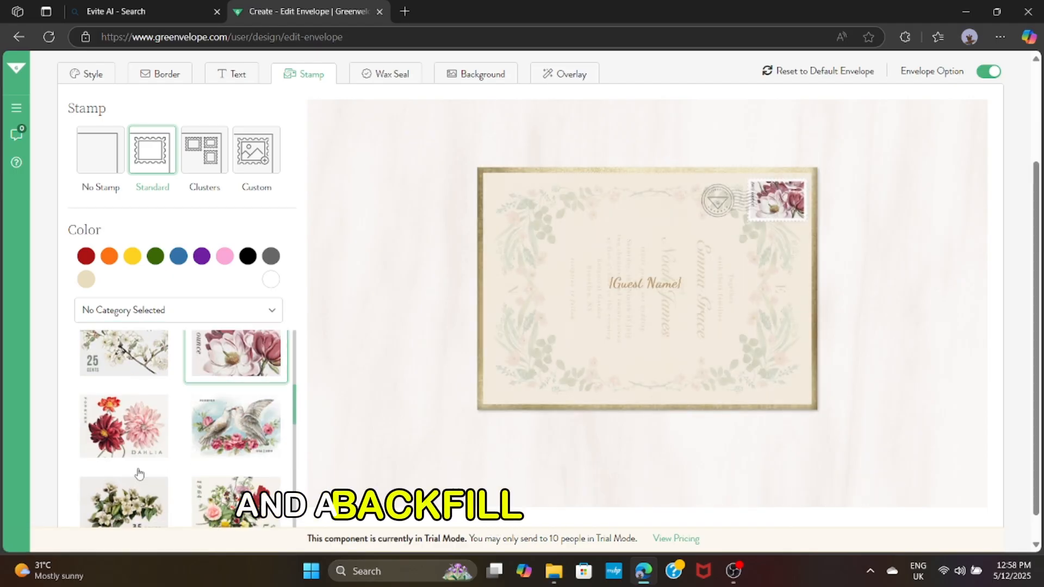
scroll(163, 462, "down", 3)
scroll(184, 457, "down", 5)
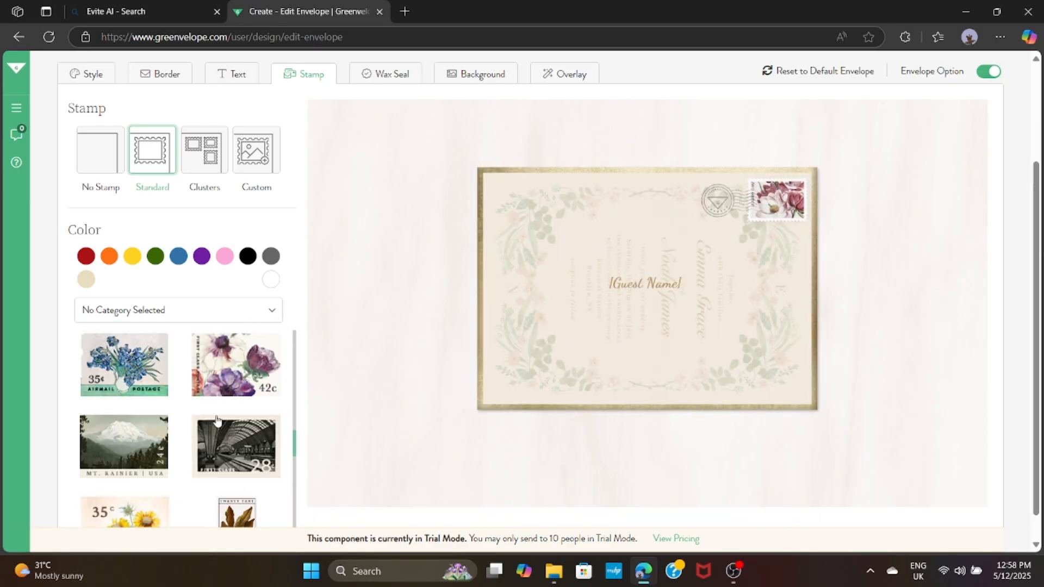
left_click(236, 366)
scroll(163, 424, "down", 5)
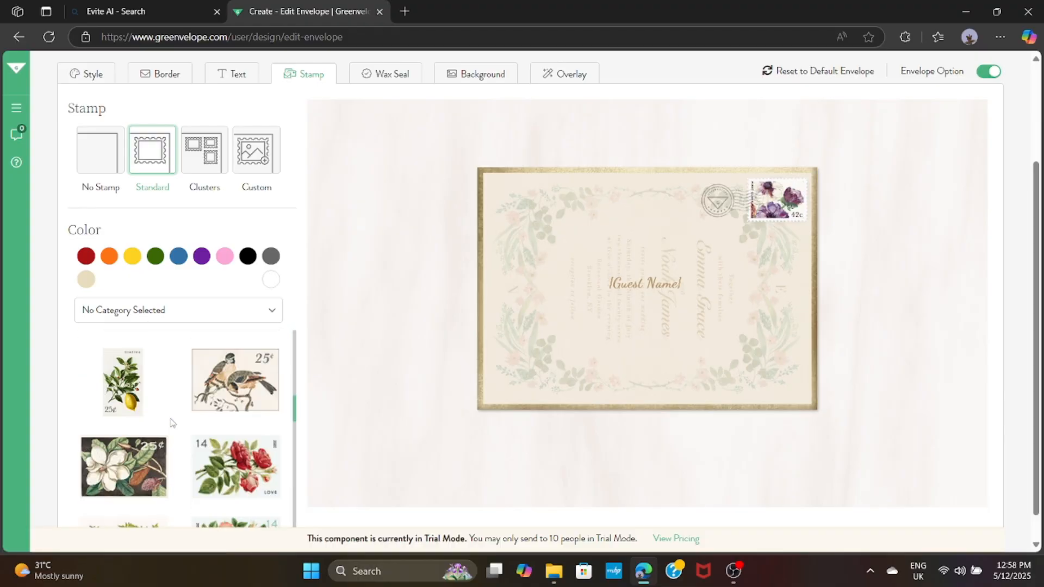
scroll(261, 255, "up", 3)
Give the wax seal the wreath design in the brighter gold colour
left_click(370, 211)
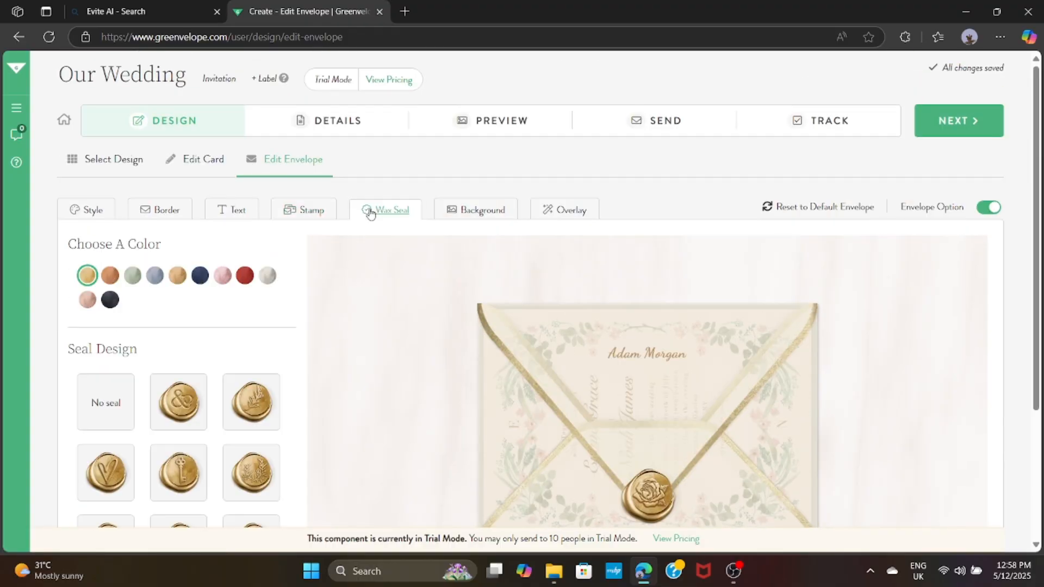
scroll(158, 408, "down", 2)
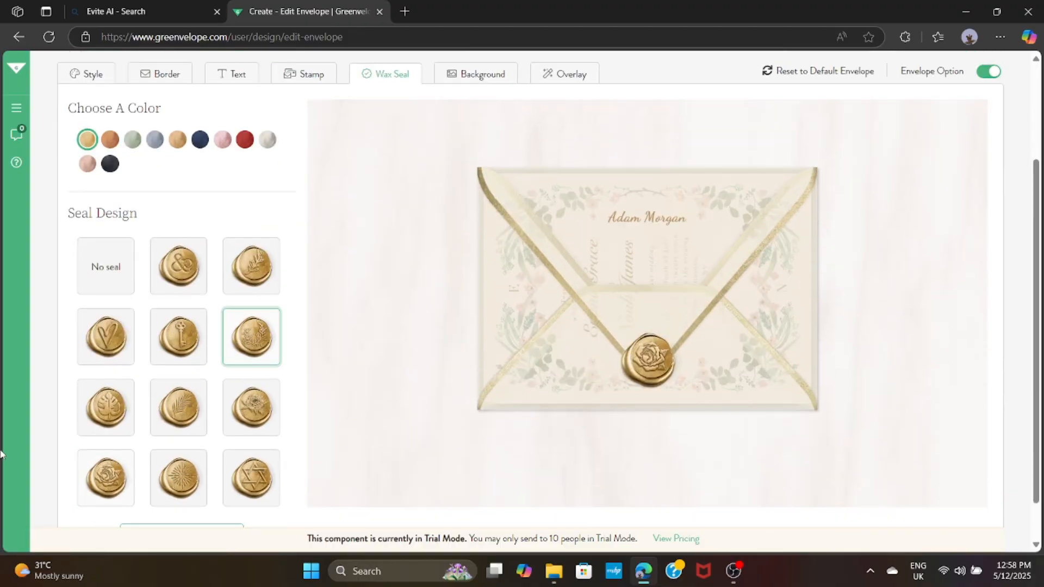
scroll(163, 400, "down", 1)
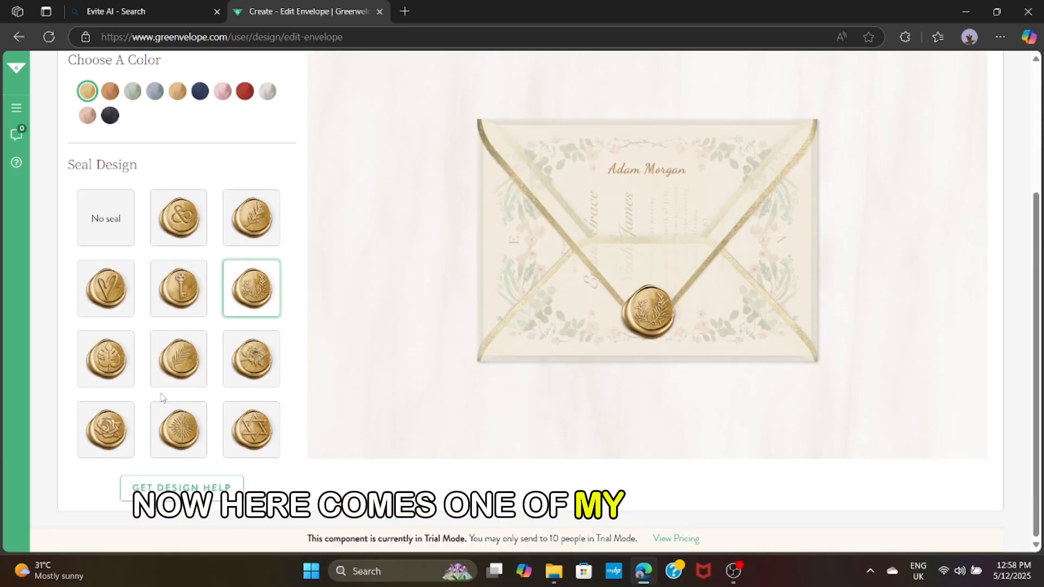
scroll(161, 397, "up", 2)
left_click(175, 229)
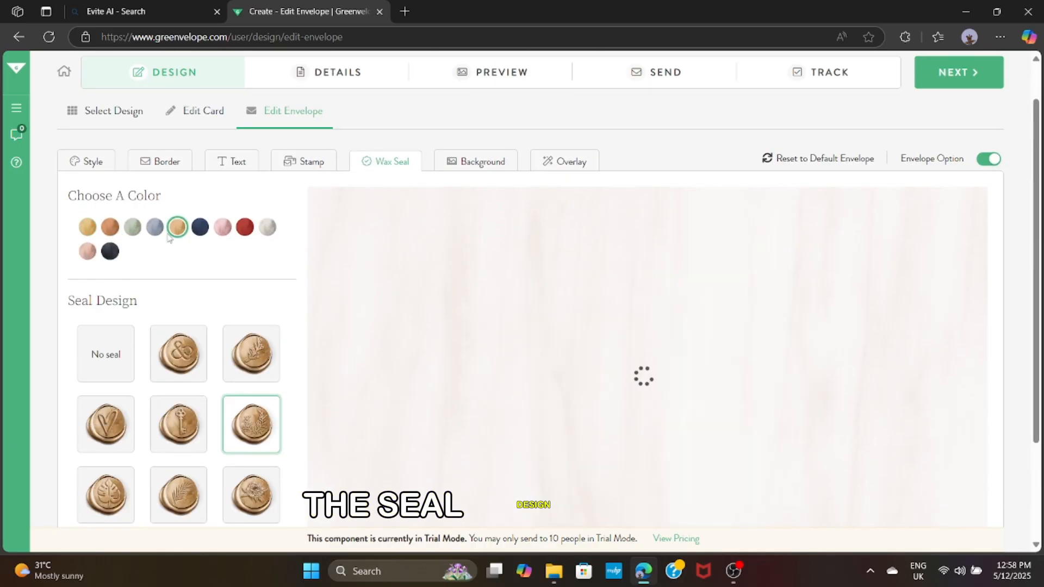
left_click(83, 228)
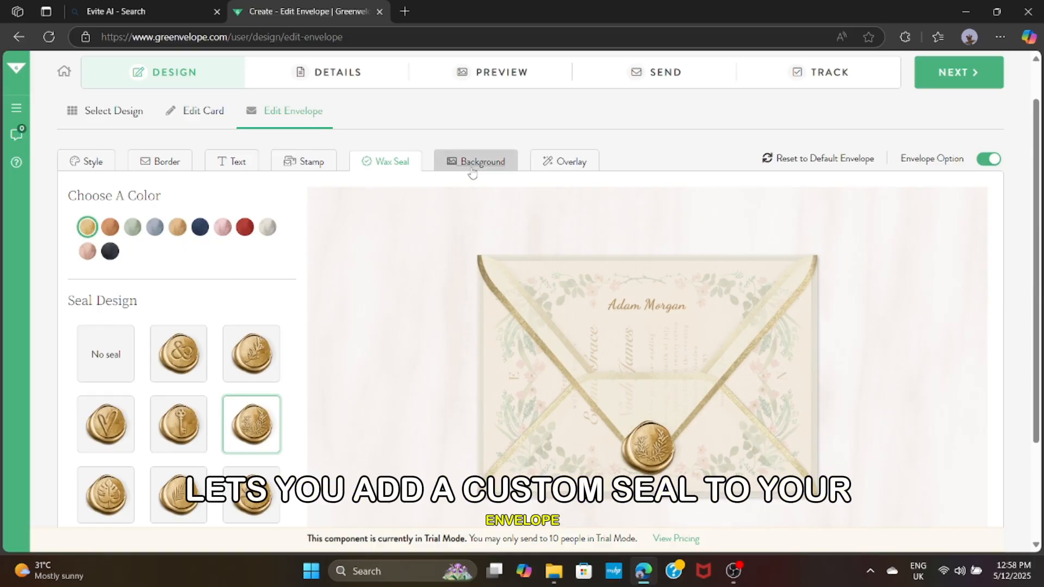
left_click(472, 163)
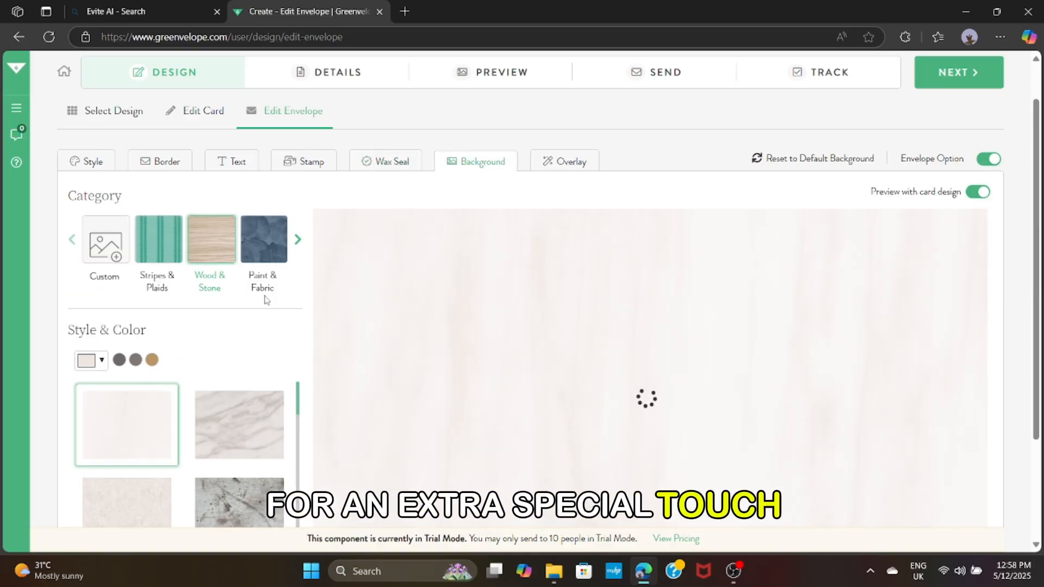
Preview the Snow and Confetti overlays on the envelope
scroll(207, 391, "down", 3)
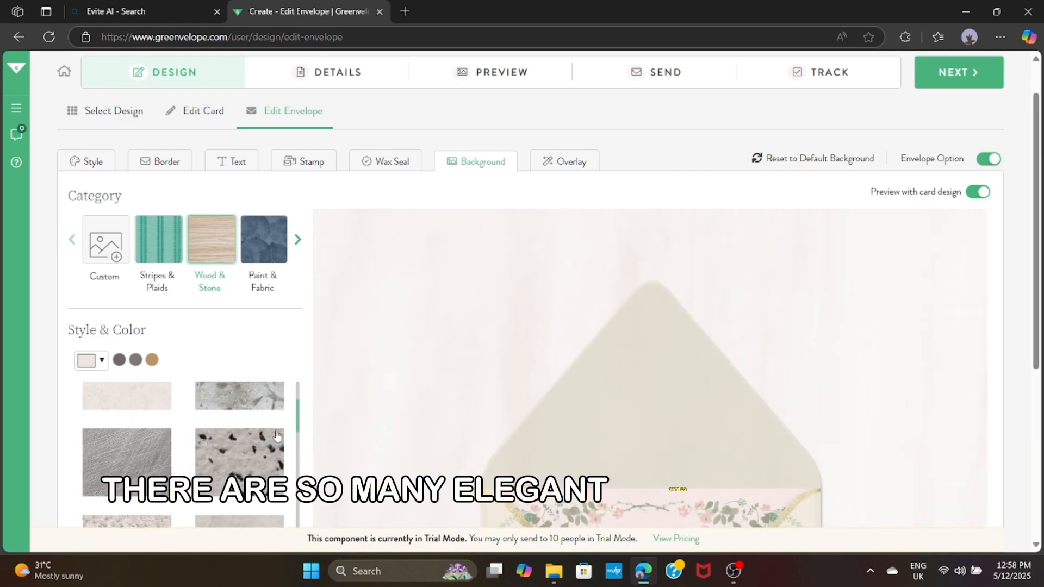
scroll(278, 435, "down", 3)
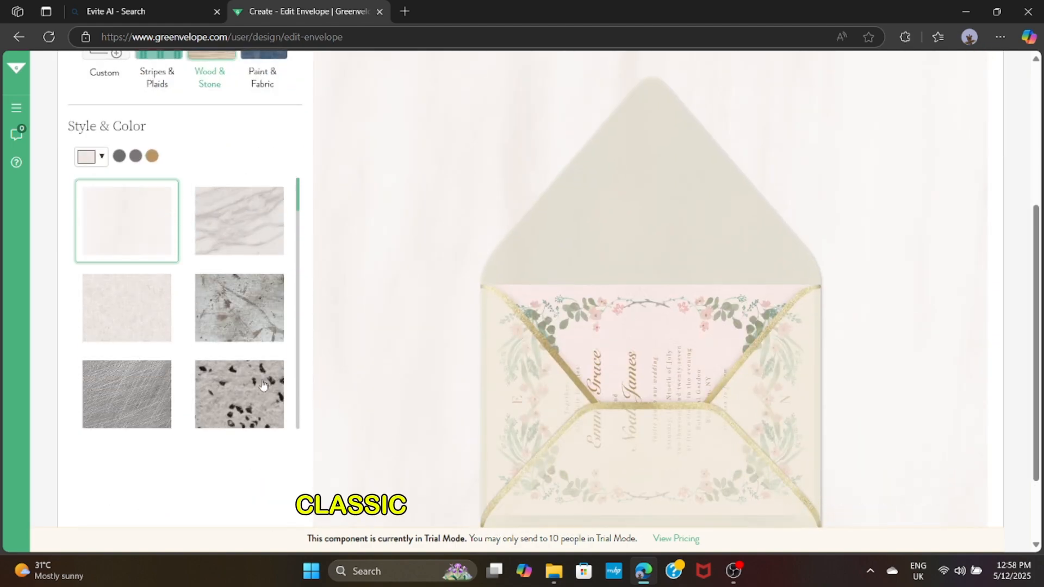
scroll(401, 359, "up", 1)
scroll(189, 390, "up", 5)
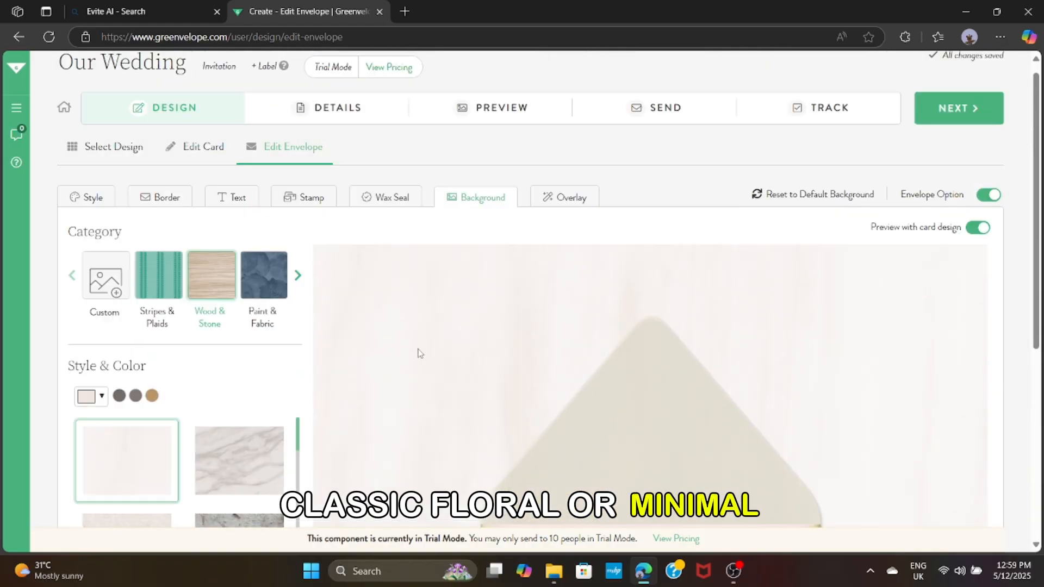
left_click(565, 197)
left_click(169, 280)
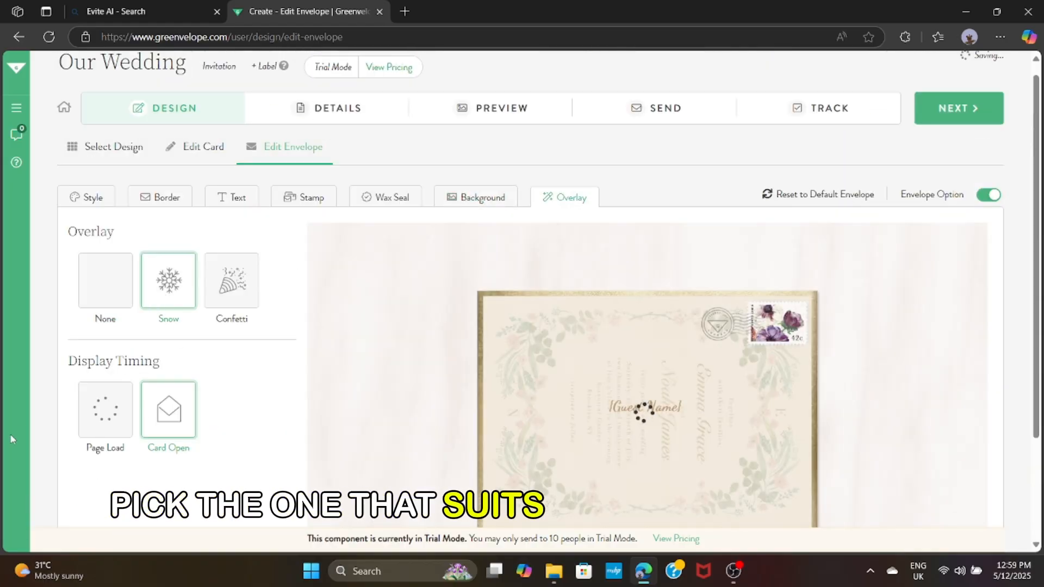
scroll(371, 361, "down", 3)
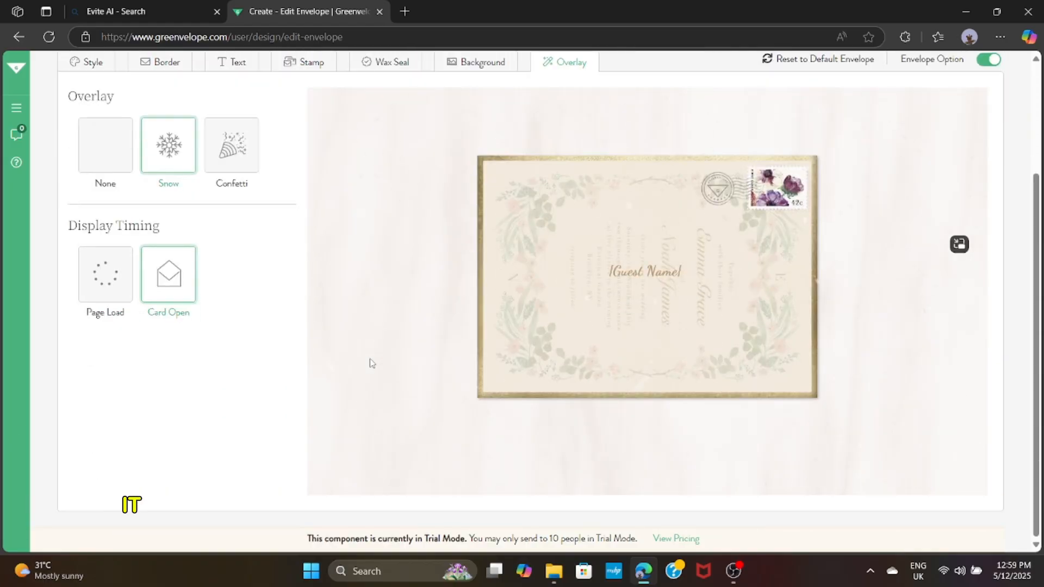
left_click(232, 145)
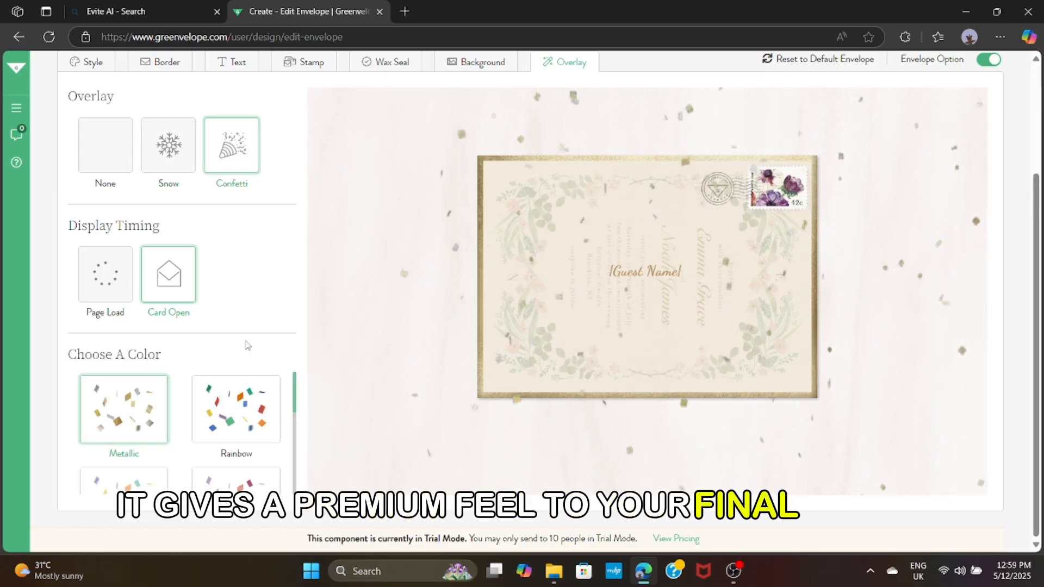
Set the envelope overlay to None and continue to the event details
scroll(237, 394, "down", 3)
scroll(217, 419, "up", 3)
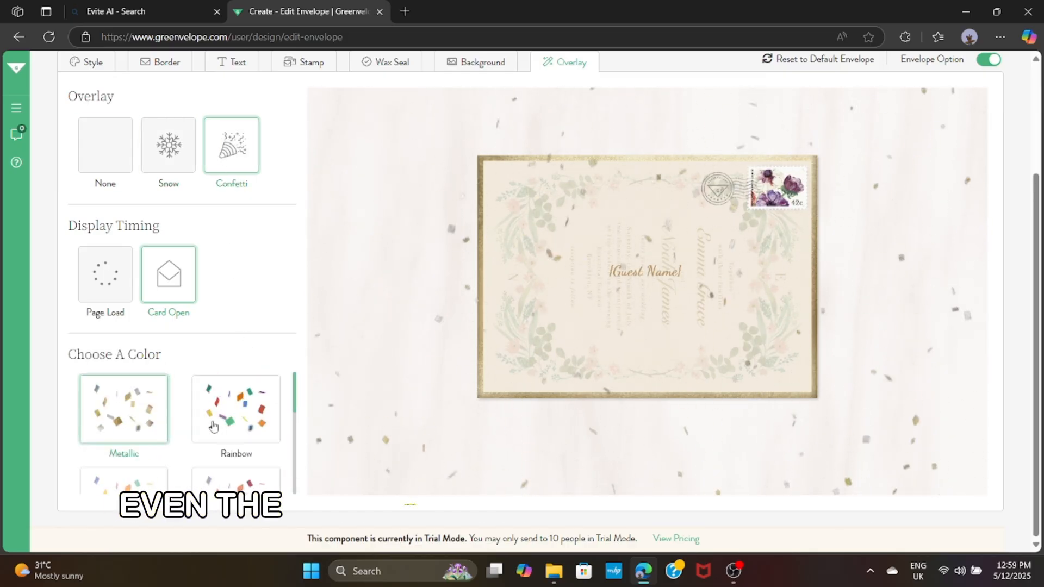
left_click(101, 166)
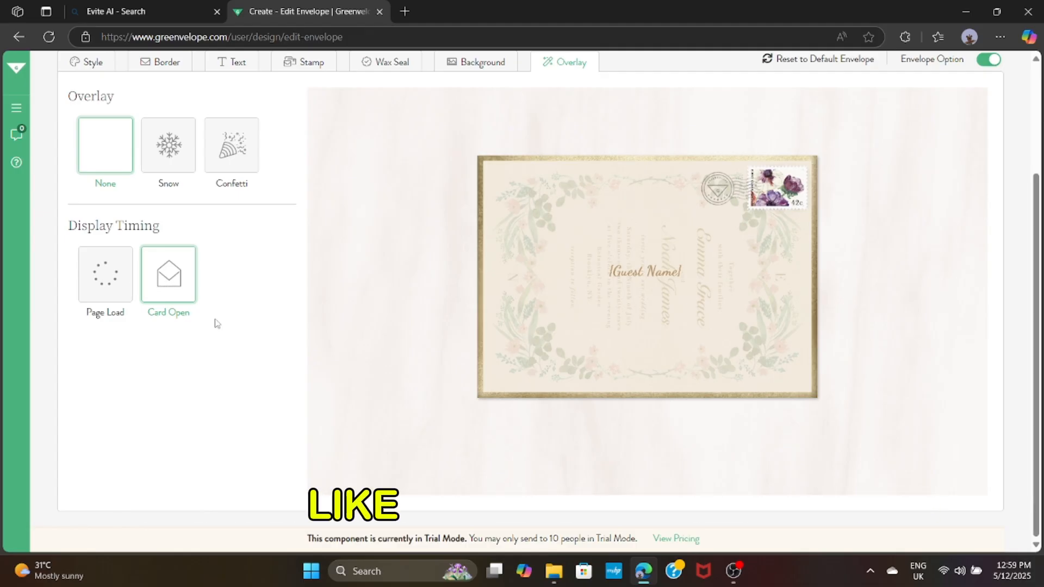
scroll(216, 322, "up", 3)
left_click(969, 117)
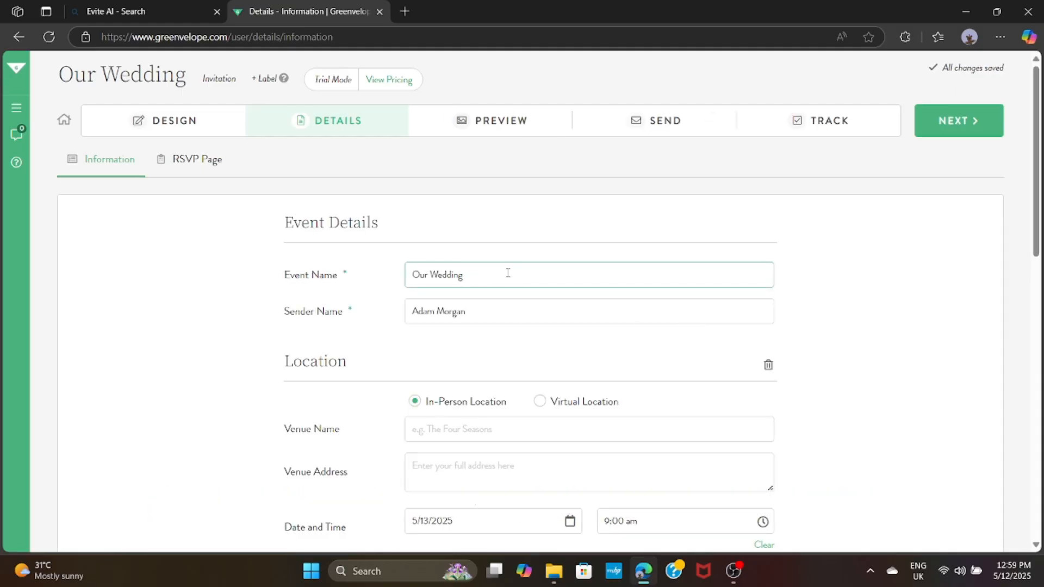
Rename the event to the wedding of Emma and Noah, capitalizing both names and adding '!'
key("BackSpace")
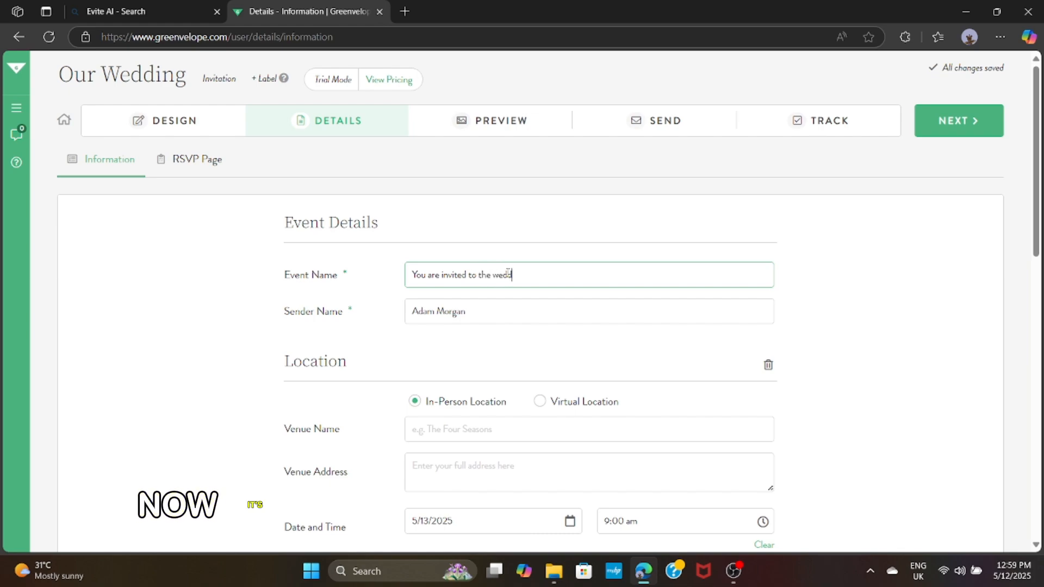
type("ing of")
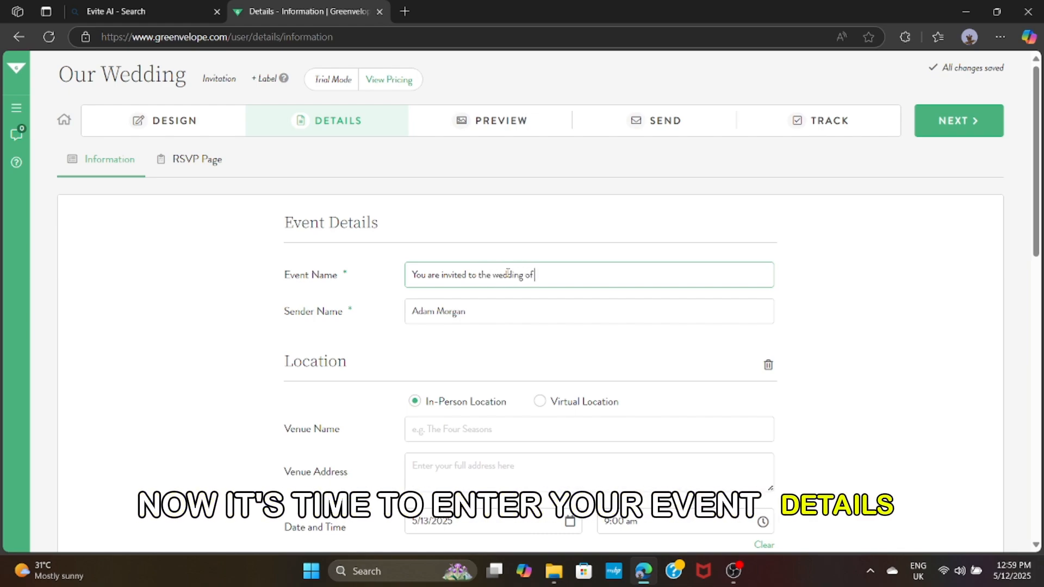
type(" emma ")
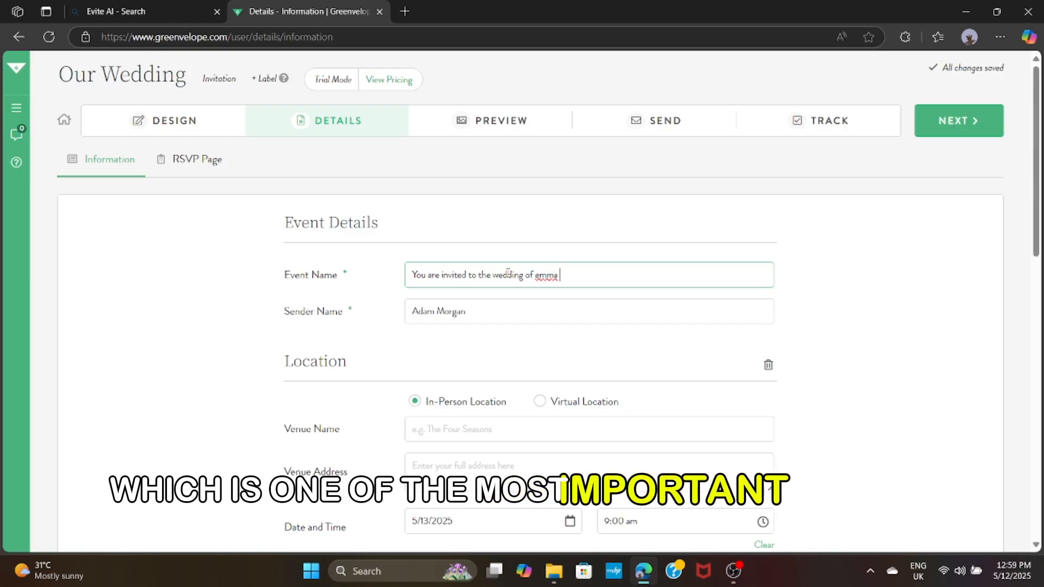
type("and noah")
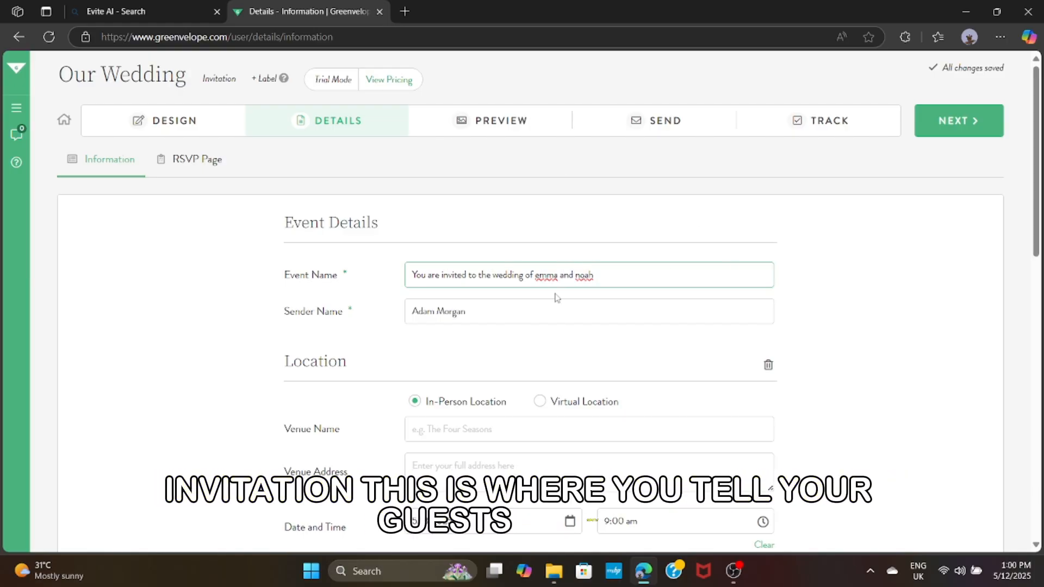
left_click(546, 275)
left_click(558, 327)
left_click(585, 275)
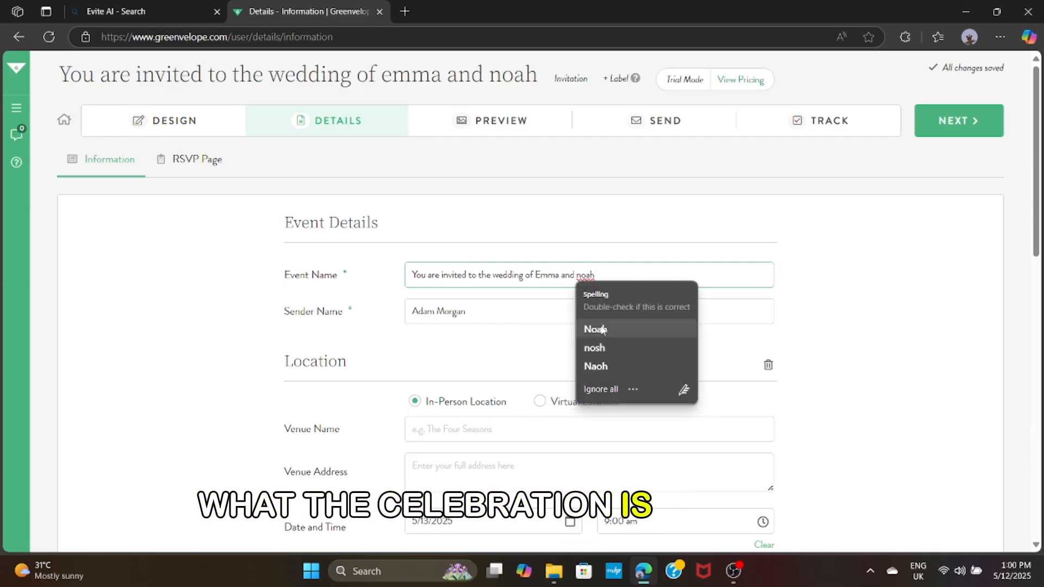
left_click(603, 329)
type("!")
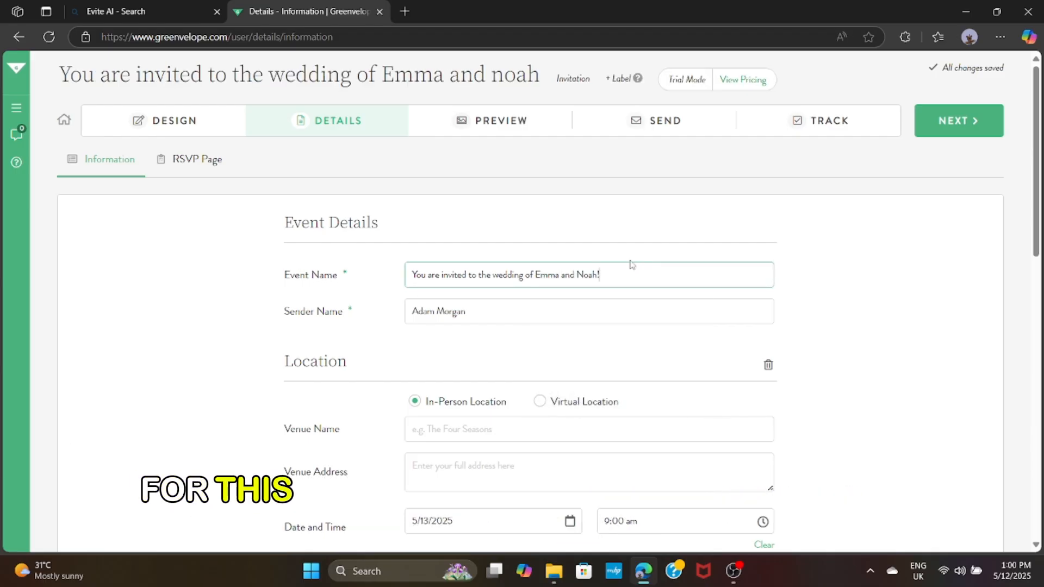
left_click(514, 319)
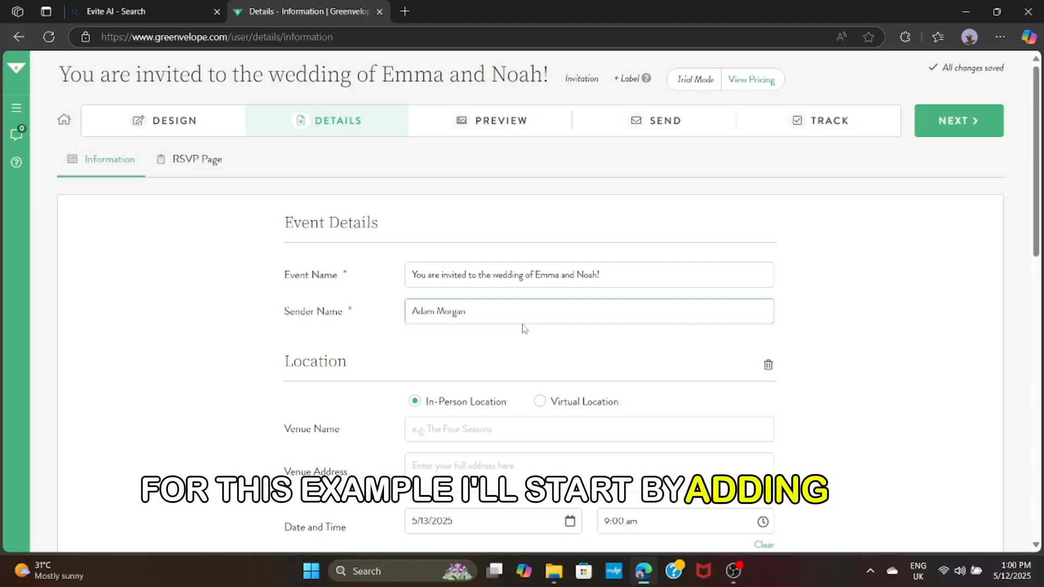
Enter 'The botanical garden' as the venue name
scroll(523, 328, "down", 2)
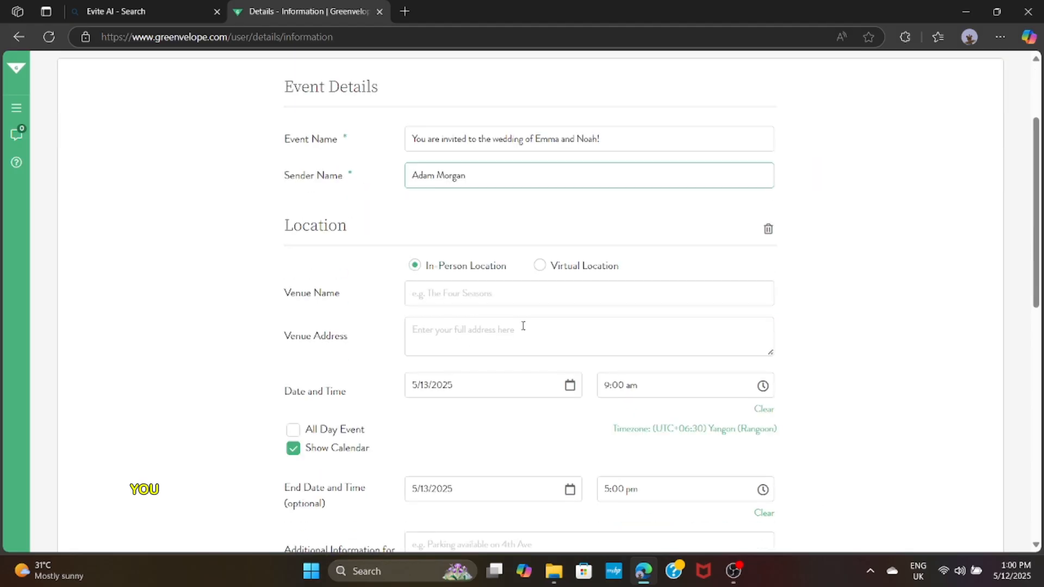
left_click(505, 299)
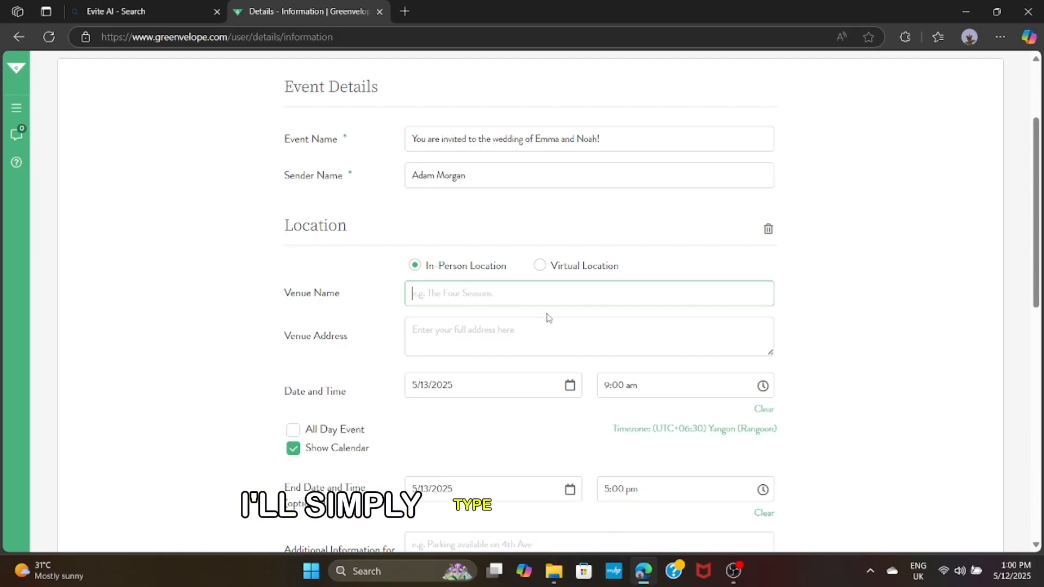
type("e botni")
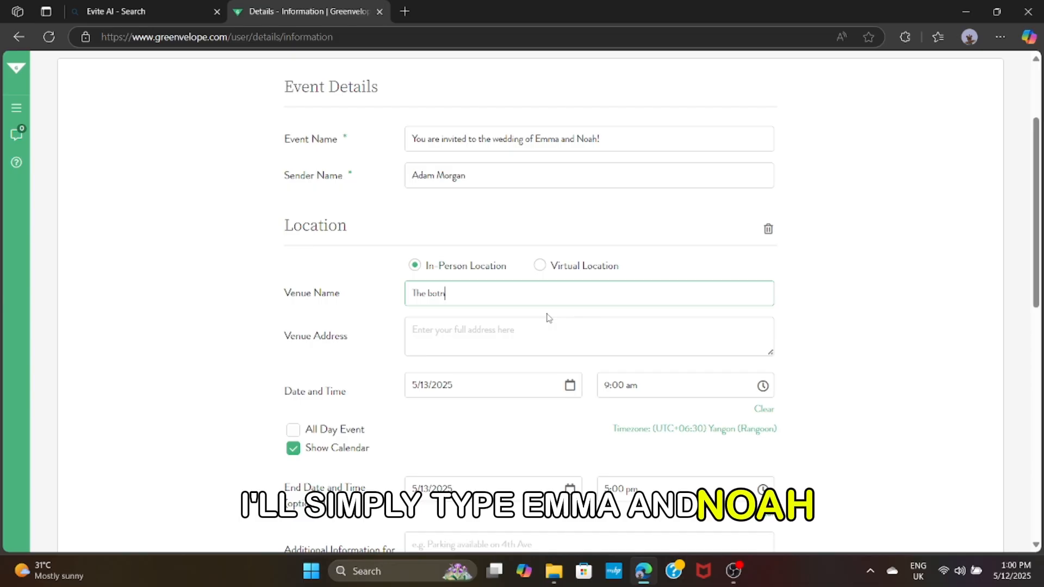
type("cal ")
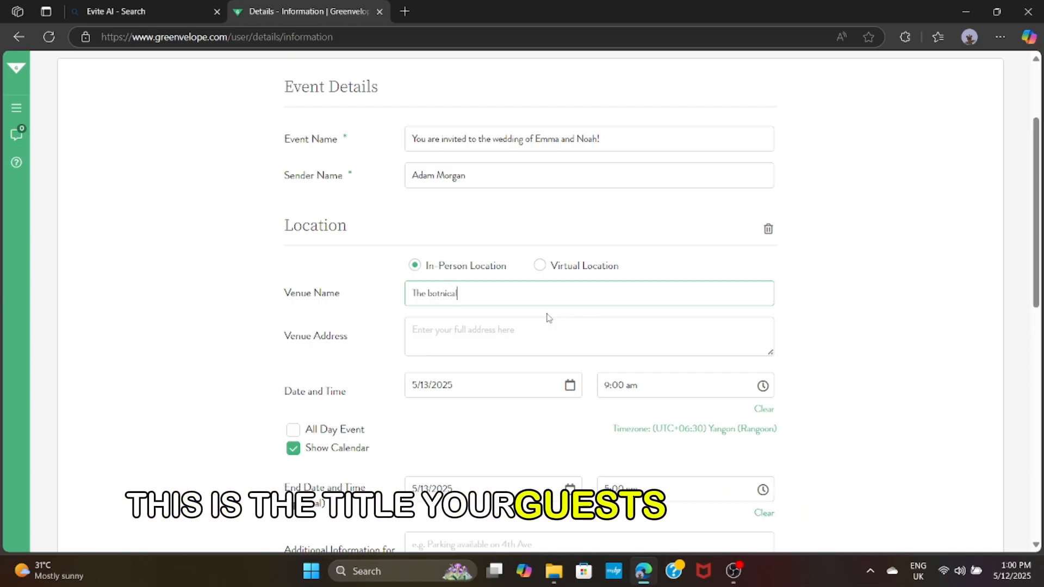
type("dar")
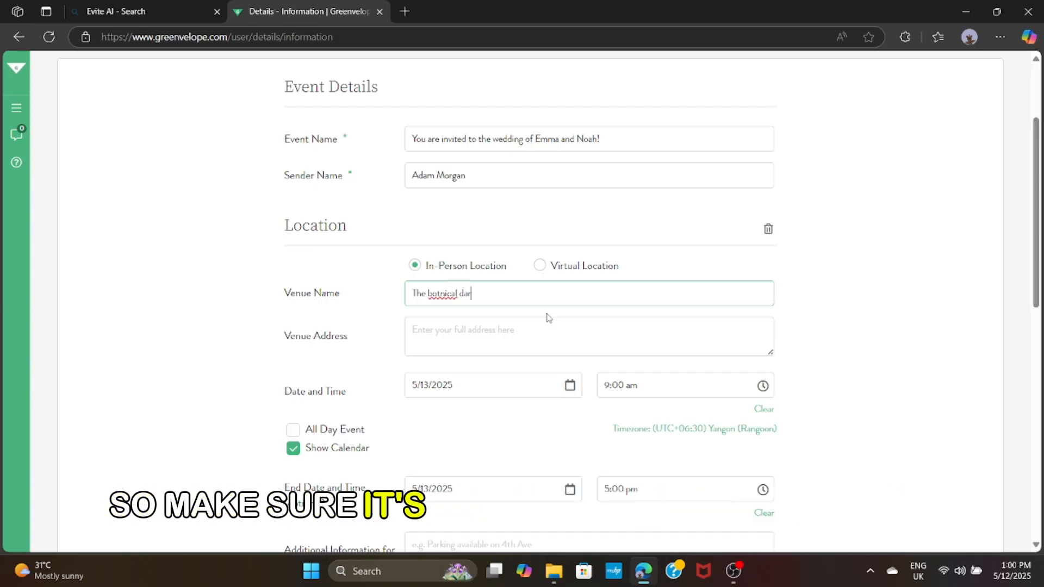
key("BackSpace")
key("BackSpace")
key("BackSpace")
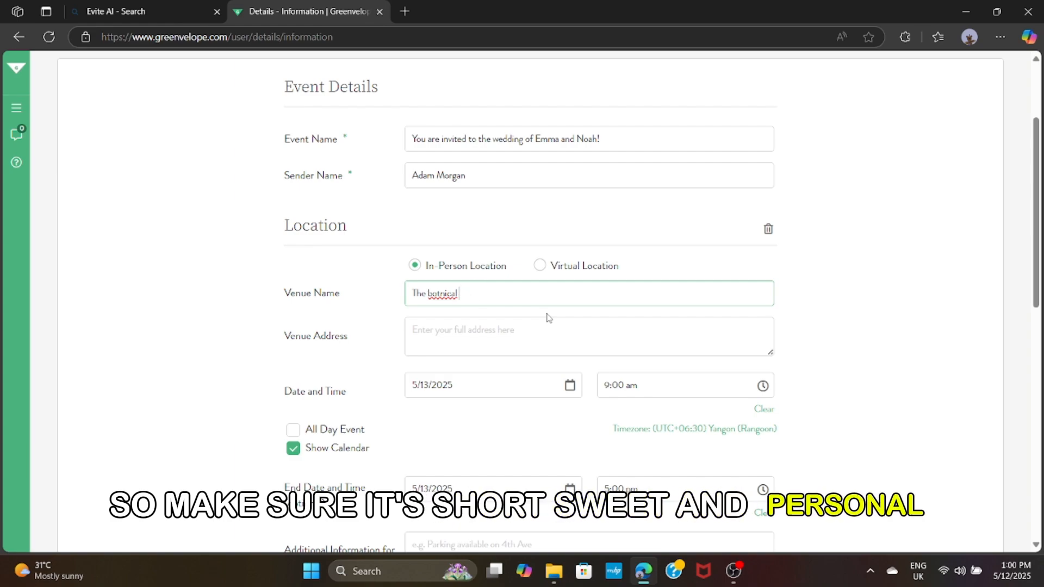
type("garden")
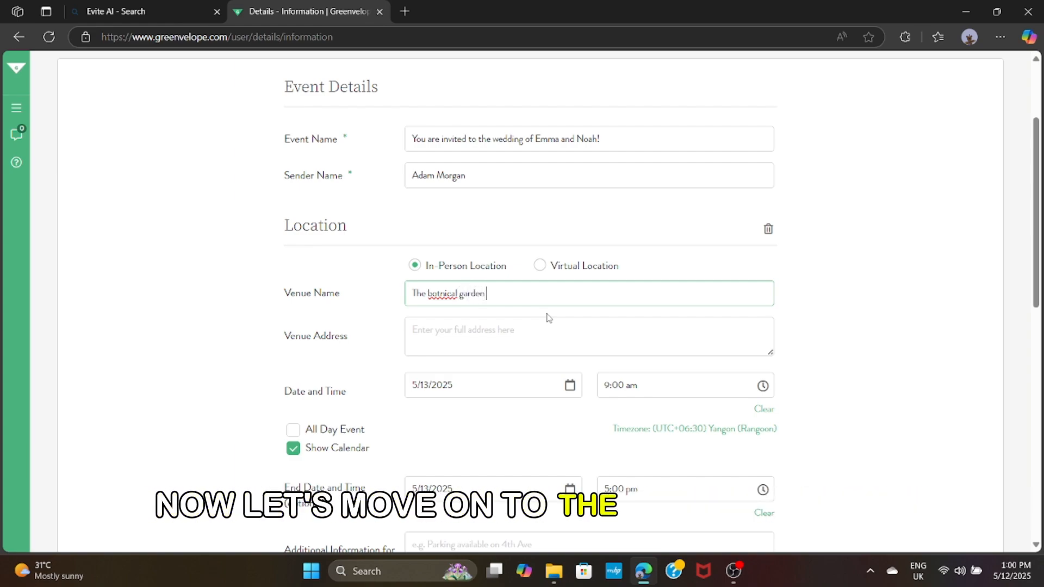
right_click(454, 298)
left_click(456, 344)
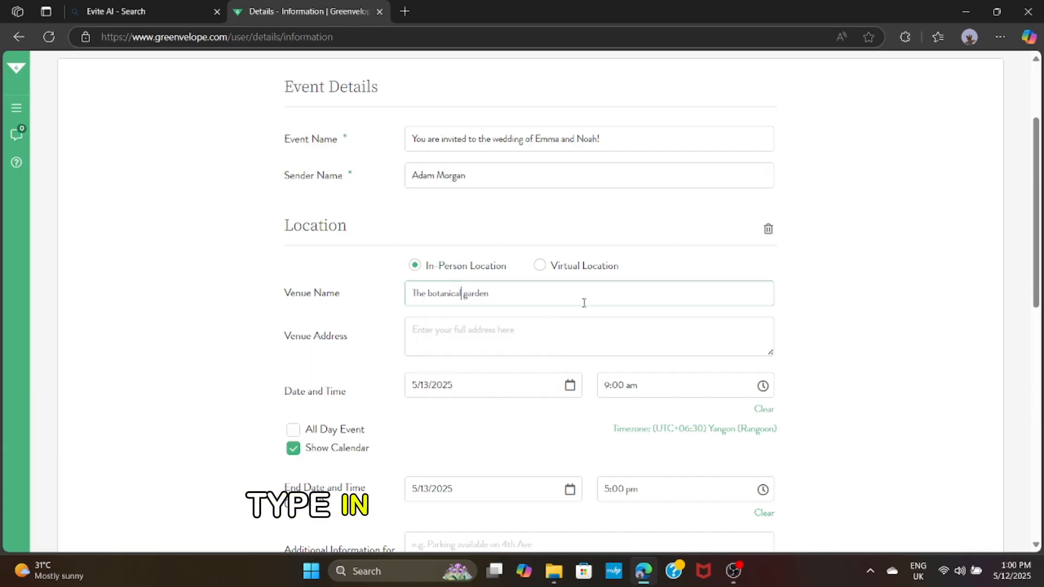
Type the venue address 'The botanical garden hall' with a 'Charleston,NY' city line
left_click(576, 340)
type("T")
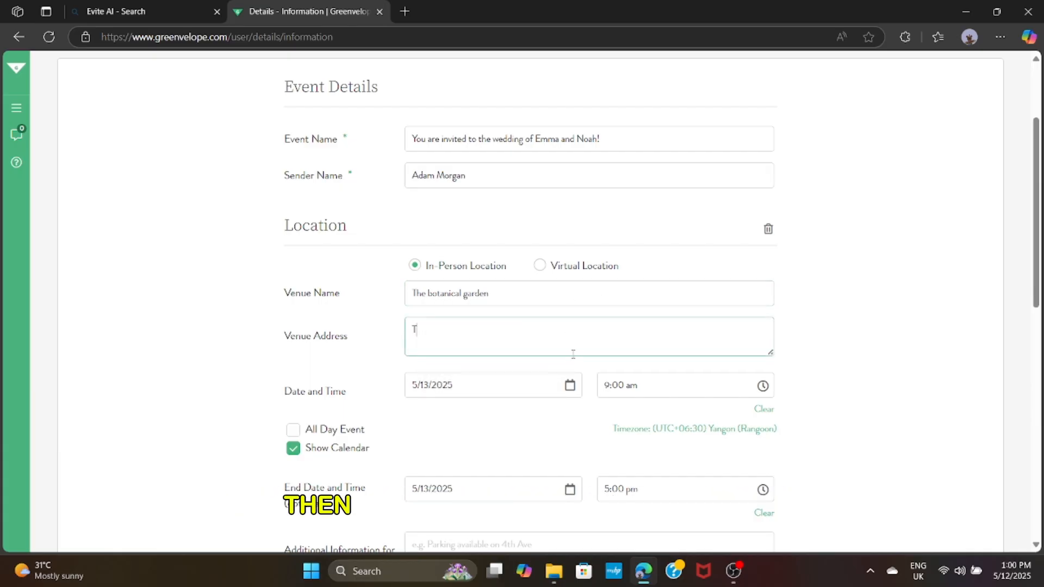
type("he b")
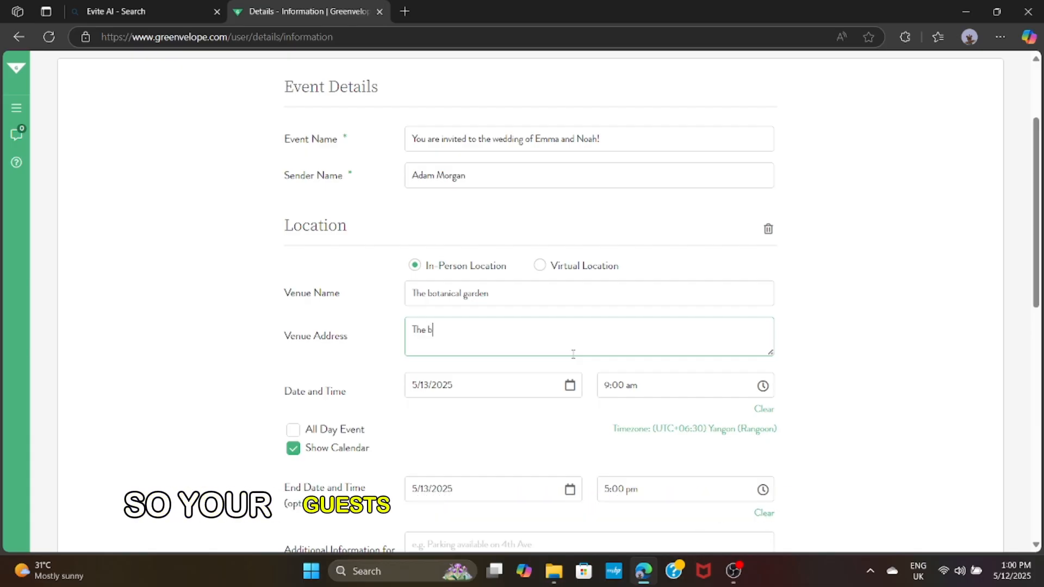
type("otanic")
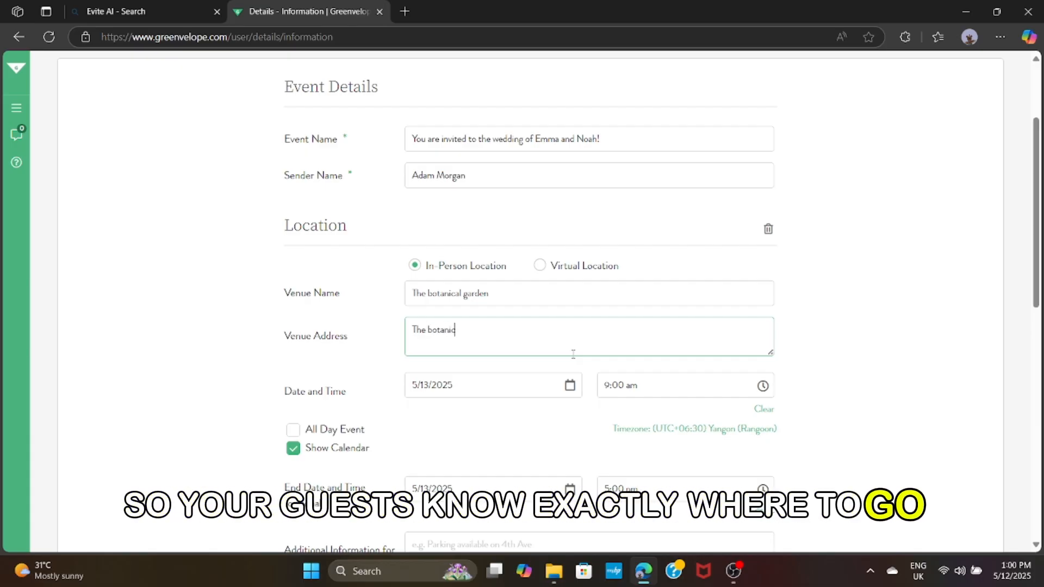
type("al garden ")
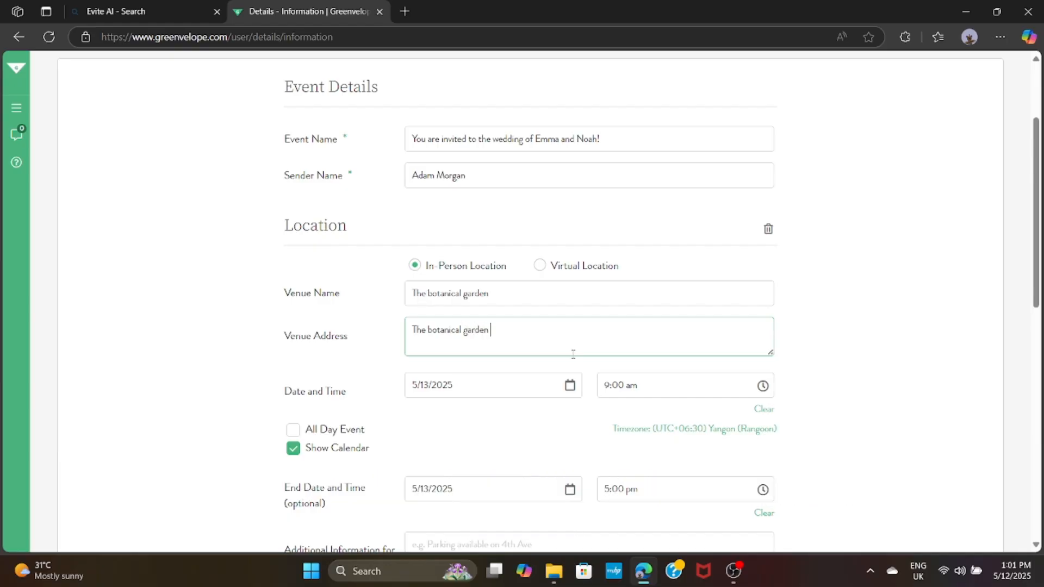
type("hall")
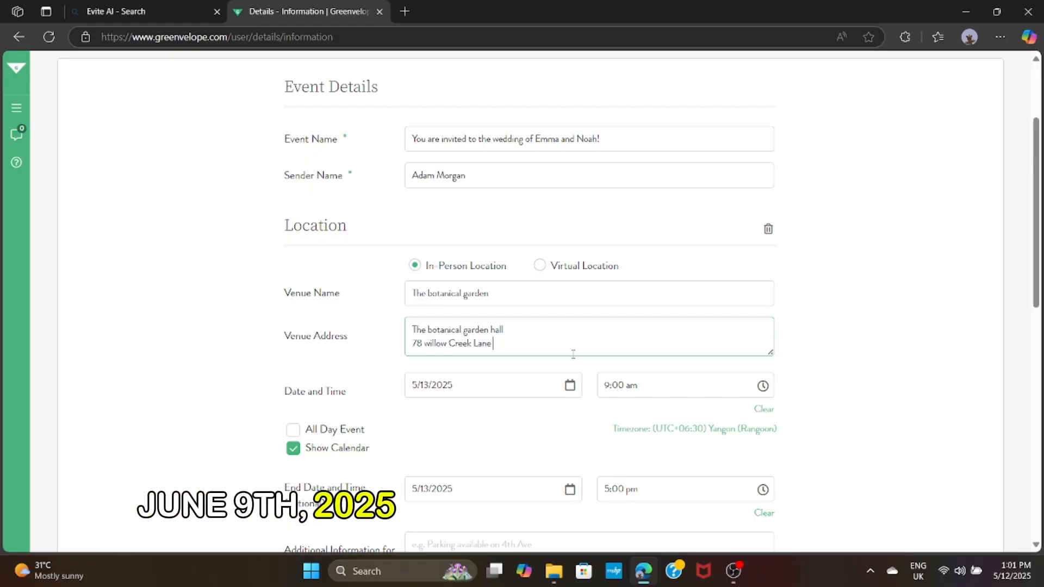
key("Return")
type("ChRLESTON,")
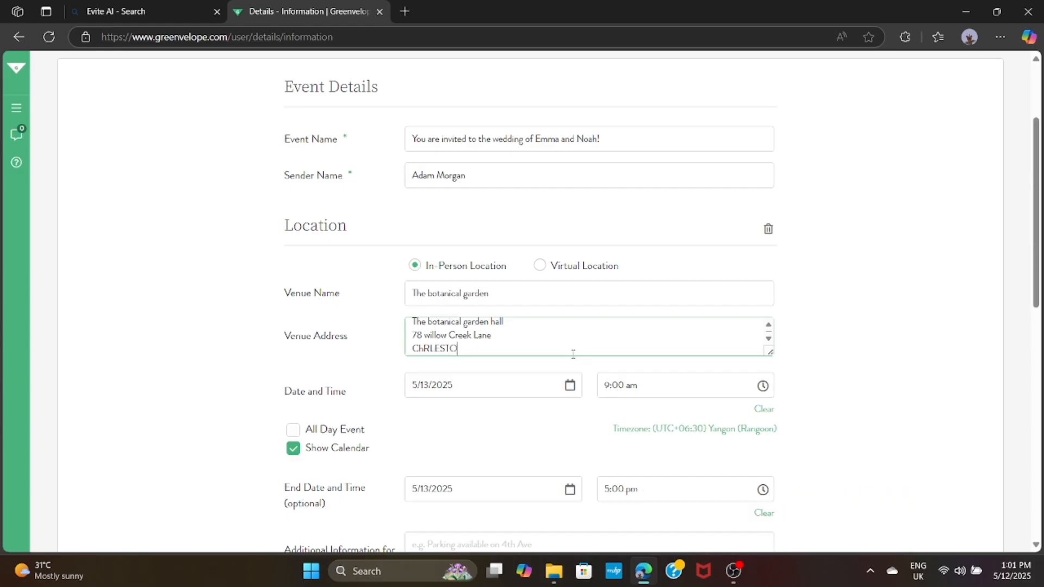
key("BackSpace")
key("BackSpace")
key("BackSpace")
key("BackSpace")
key("BackSpace")
key("BackSpace")
key("BackSpace")
key("BackSpace")
key("BackSpace")
type("HA")
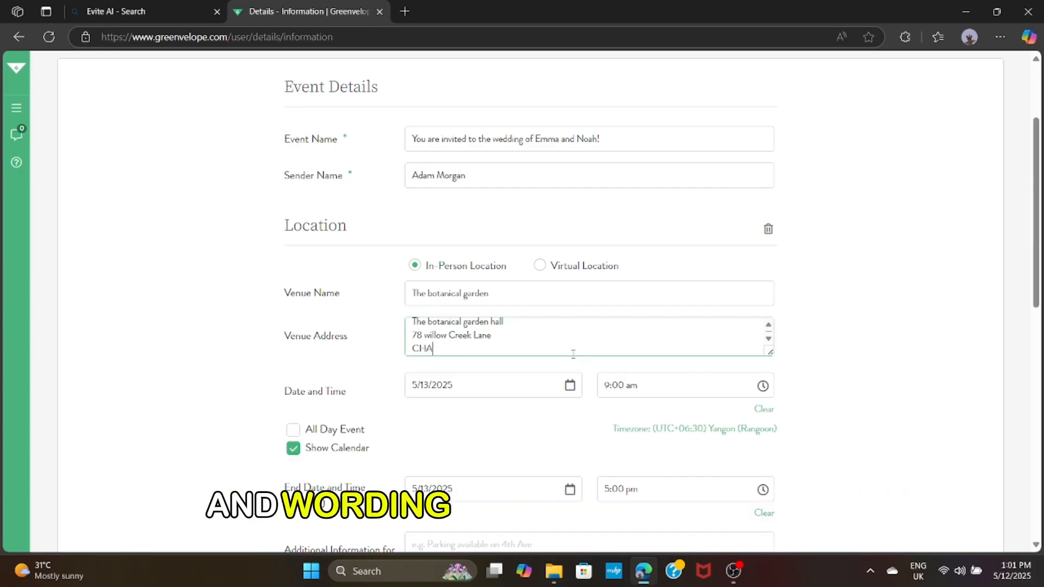
key("BackSpace")
key("BackSpace")
type("harleston")
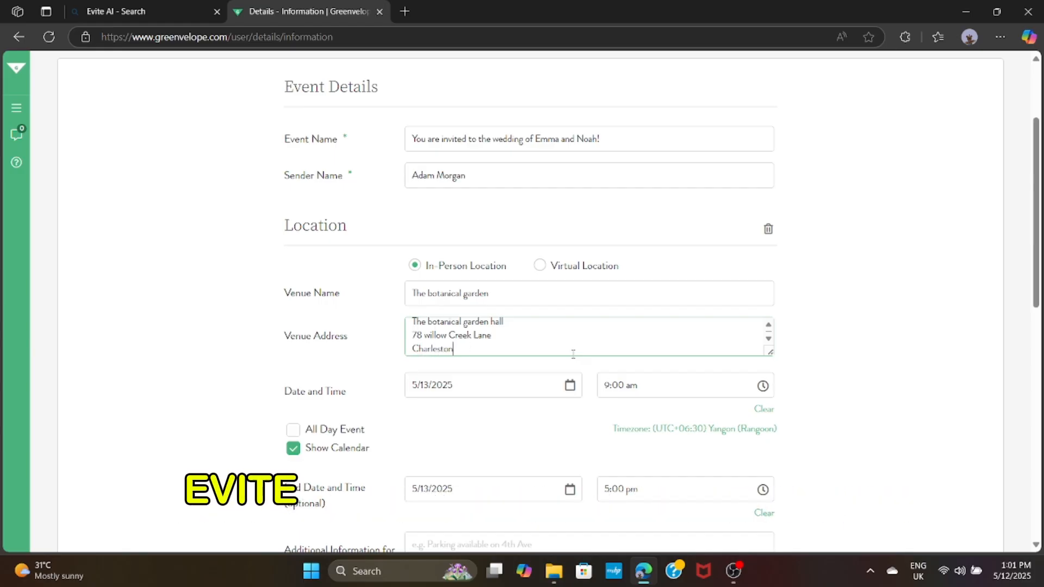
type(",NY")
Correct the city spelling and set the start date to 6/9/2027
left_click(446, 350)
left_click(461, 403)
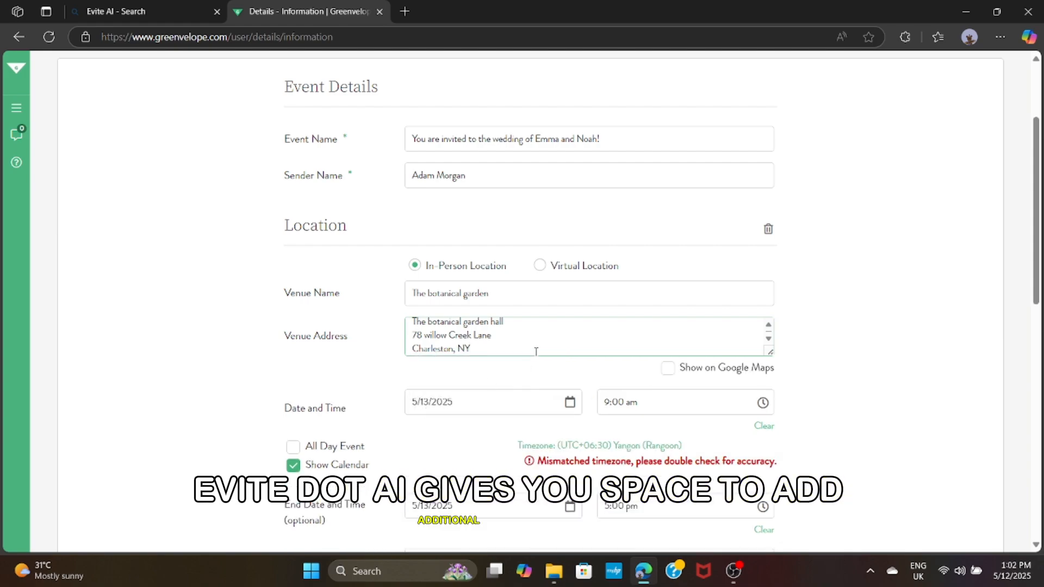
left_click(530, 396)
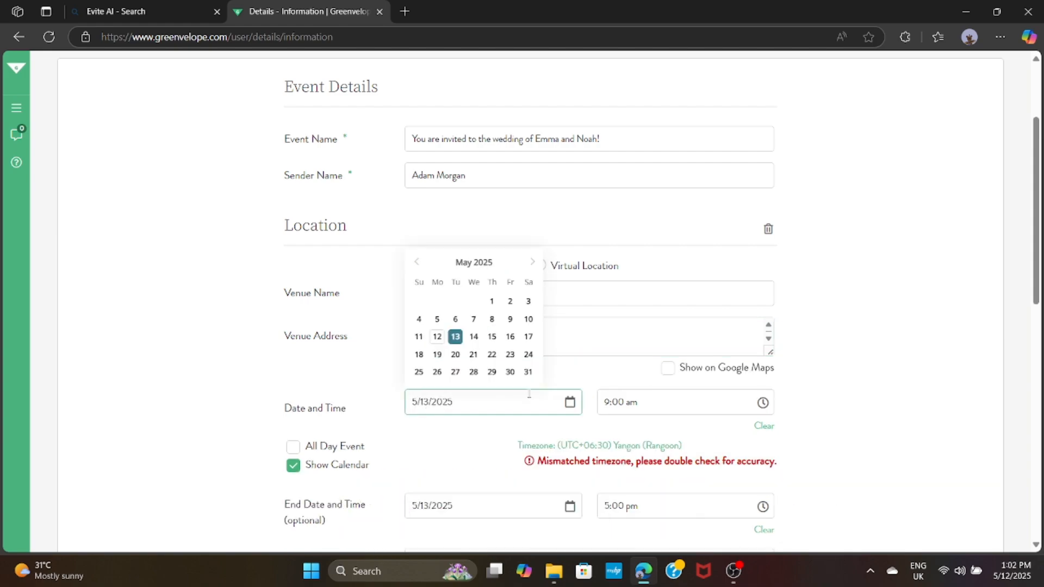
left_click(533, 261)
left_click(437, 320)
left_click(533, 262)
left_click(533, 263)
left_click(533, 262)
left_click(533, 262)
left_click(533, 262)
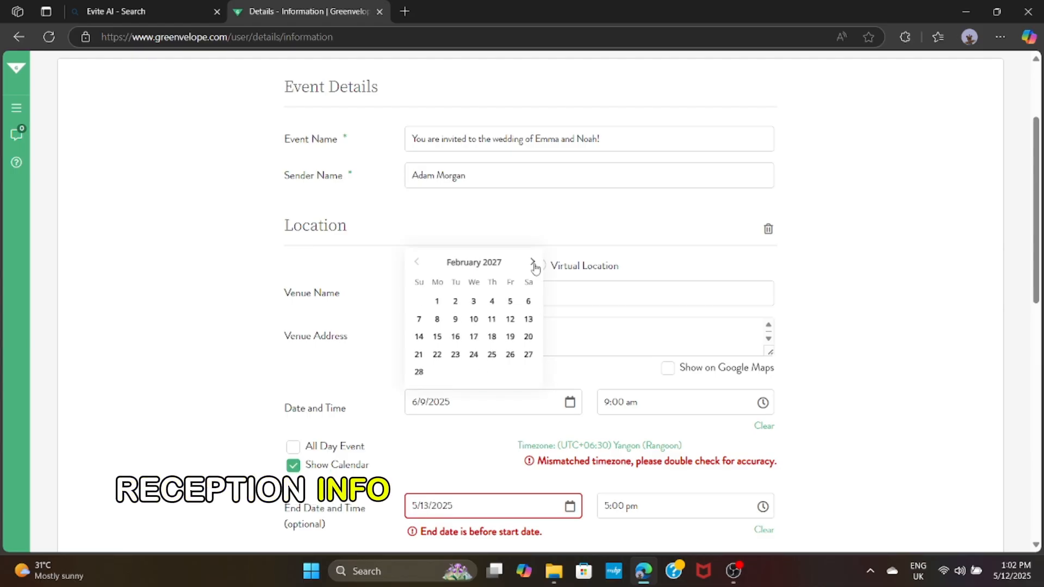
left_click(532, 263)
left_click(532, 262)
left_click(474, 319)
Set the start time to 5:00 pm and the end date to 6/9/2027
left_click(707, 403)
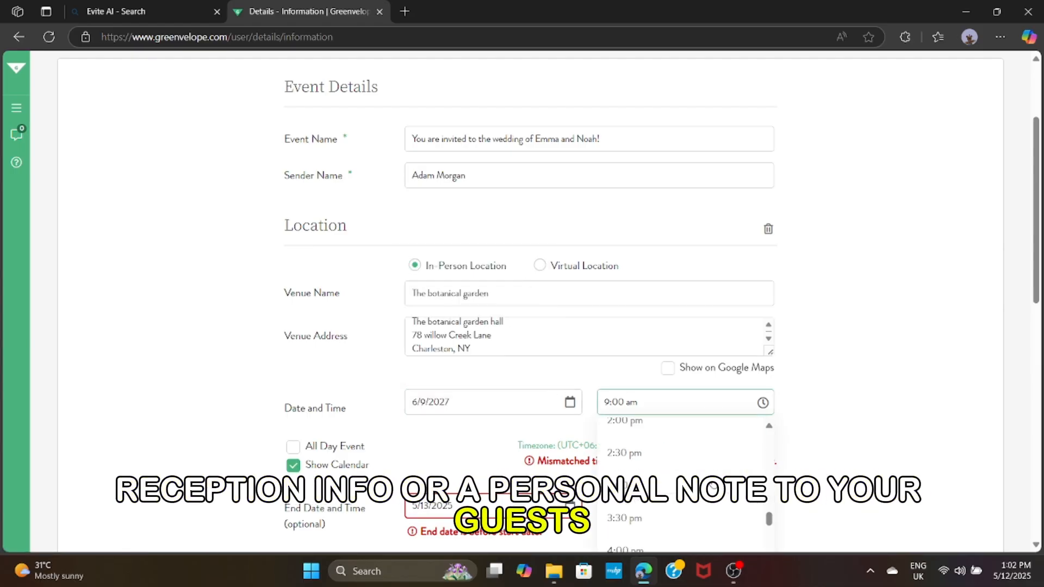
scroll(713, 483, "down", 8)
left_click(713, 482)
scroll(573, 380, "down", 3)
left_click(570, 371)
left_click(532, 398)
left_click(533, 398)
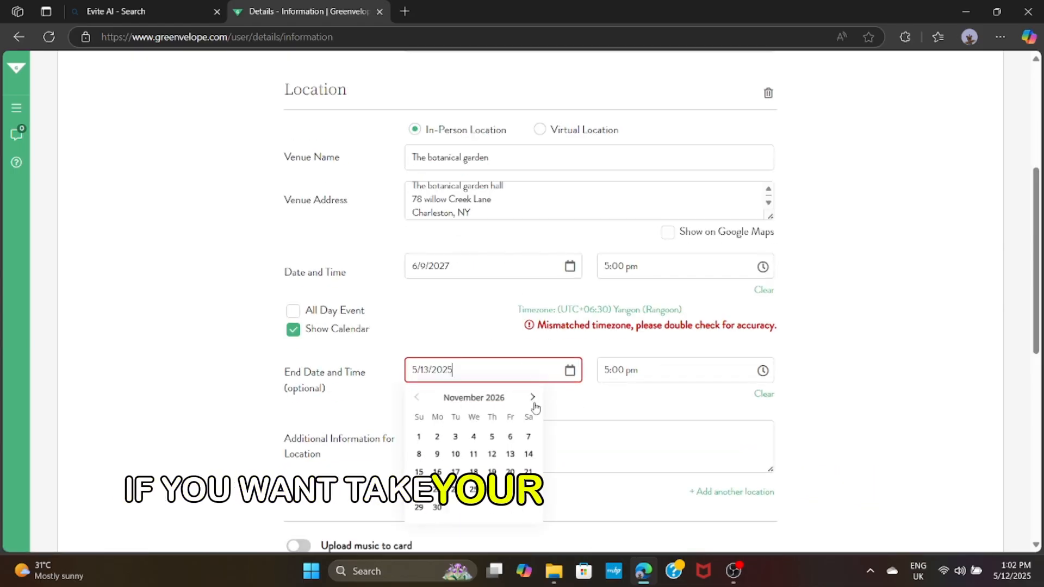
left_click(533, 398)
left_click(532, 398)
left_click(474, 454)
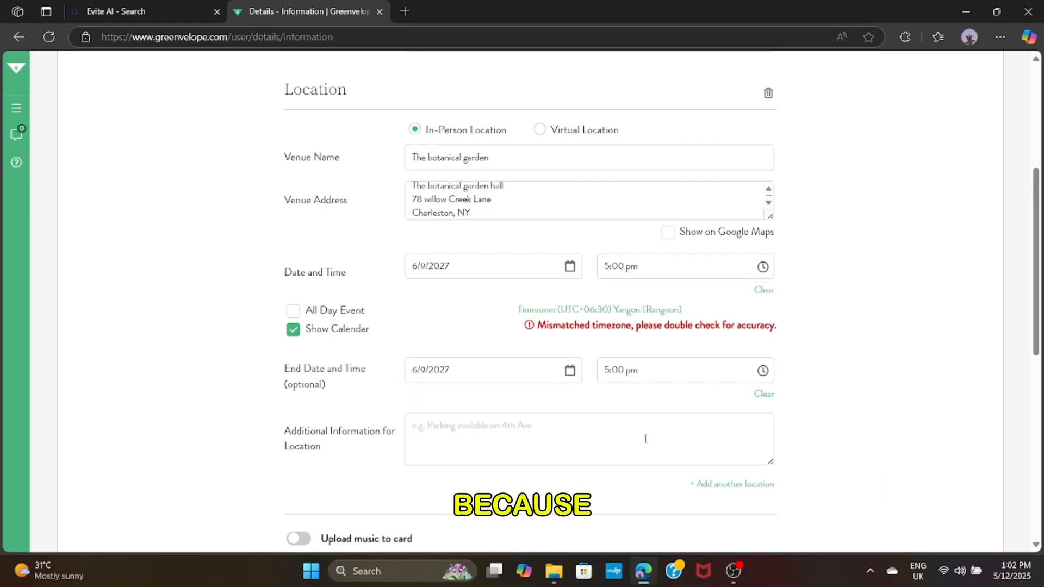
scroll(458, 334, "down", 9)
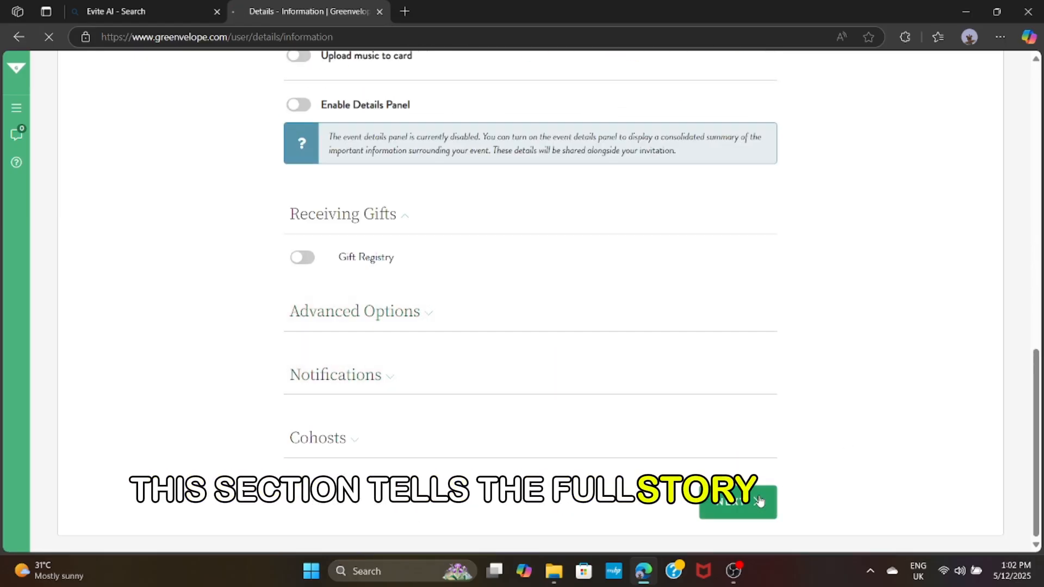
left_click(740, 502)
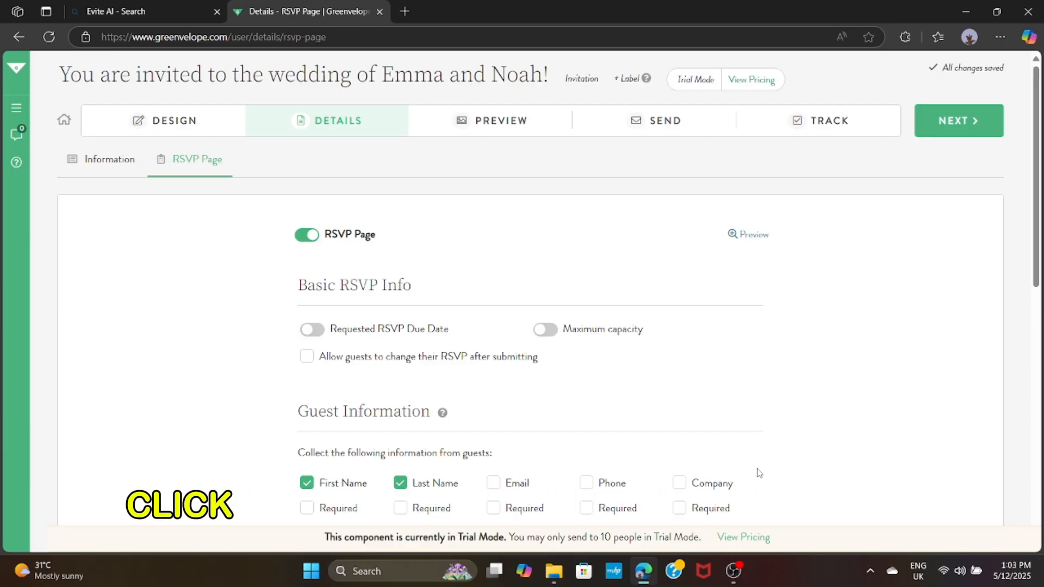
Set the RSVP Plus 1 Policy to 1 Allowed By Default
scroll(506, 428, "down", 1)
scroll(369, 356, "down", 3)
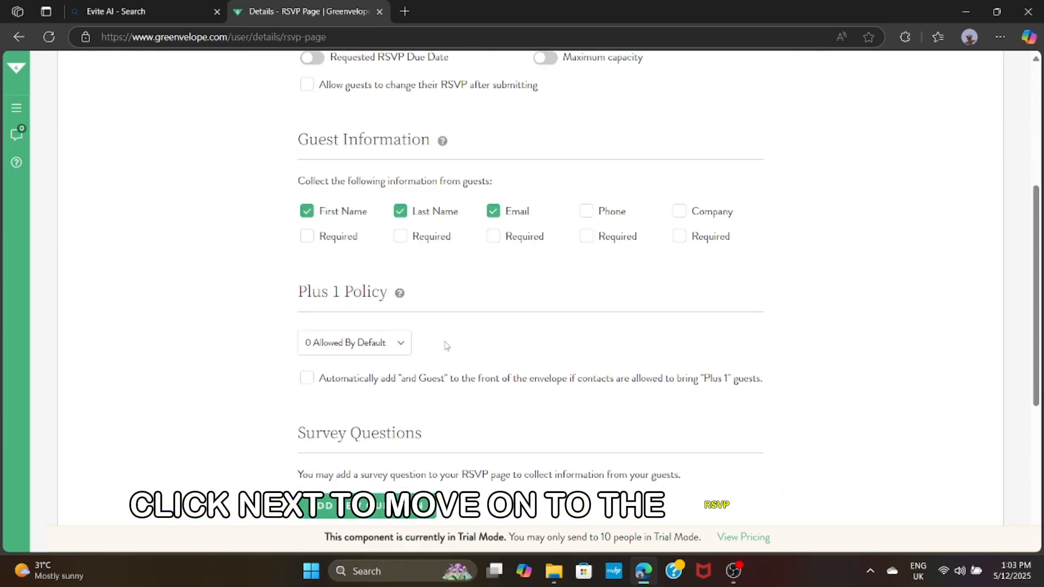
left_click(396, 344)
left_click(348, 28)
scroll(530, 343, "down", 3)
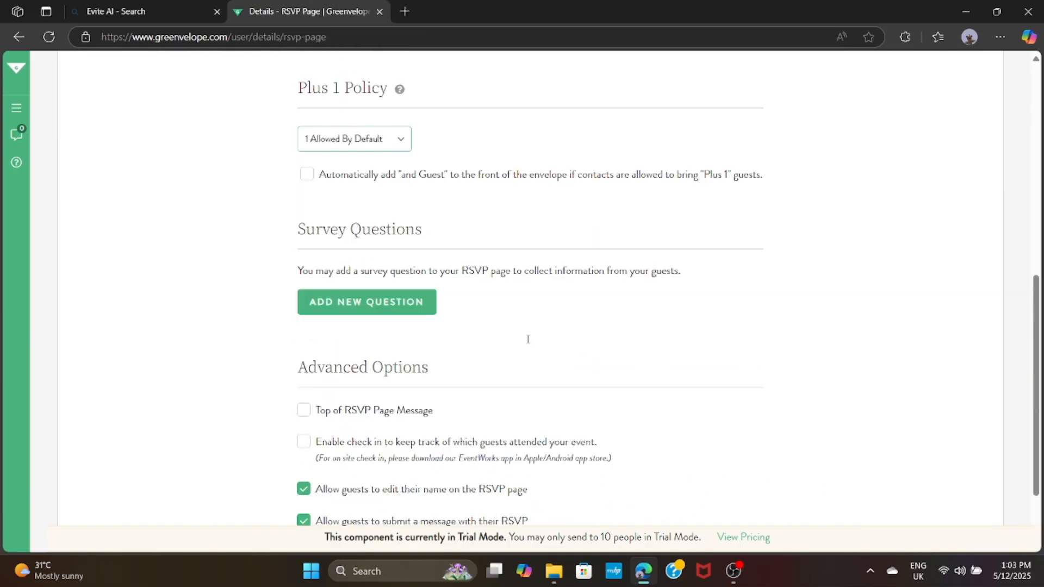
scroll(528, 340, "up", 7)
Review the email and card previews and test the guest RSVP form
left_click(972, 132)
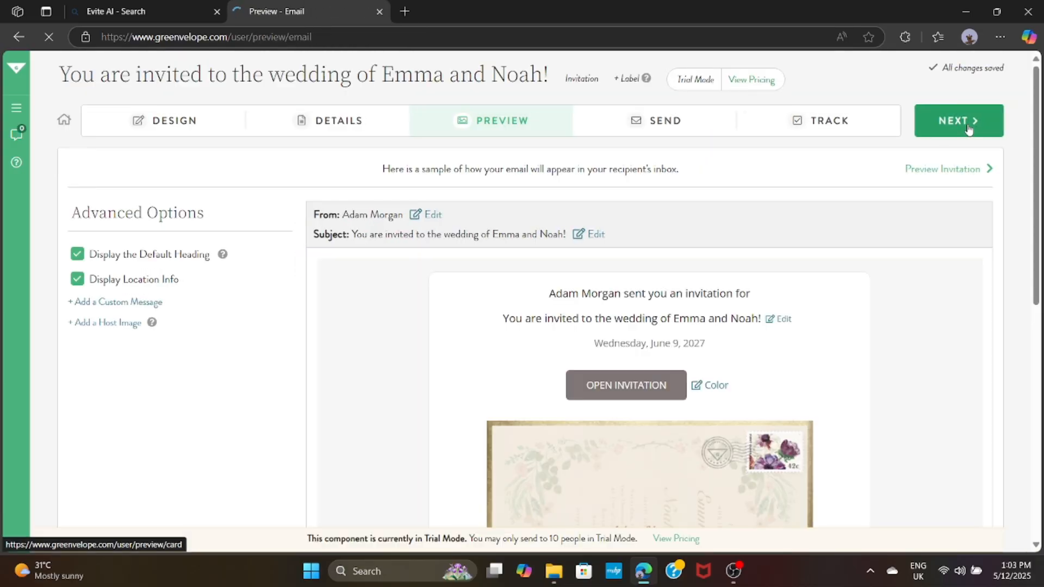
scroll(830, 361, "down", 3)
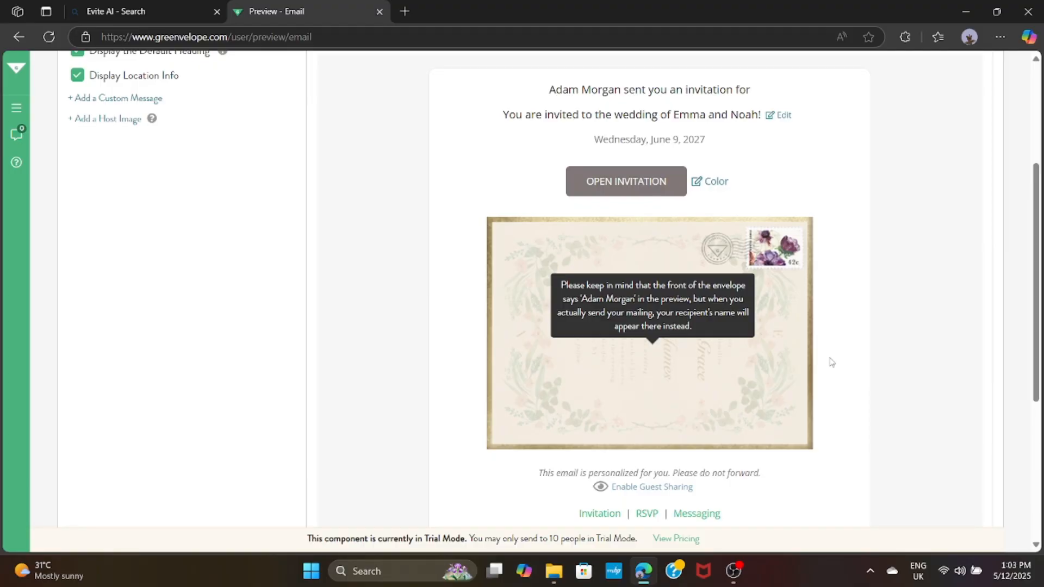
left_click(650, 250)
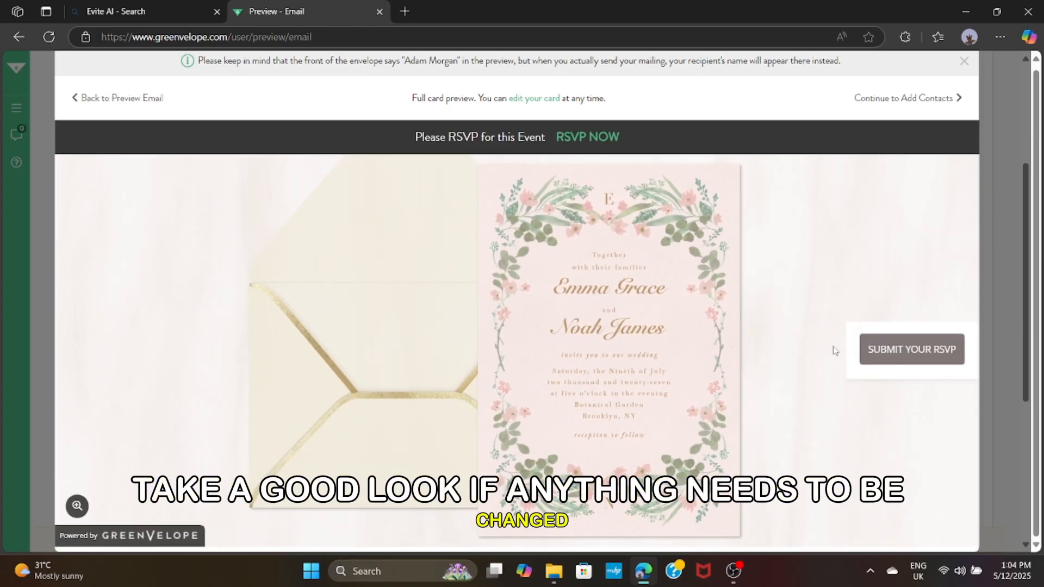
left_click(881, 350)
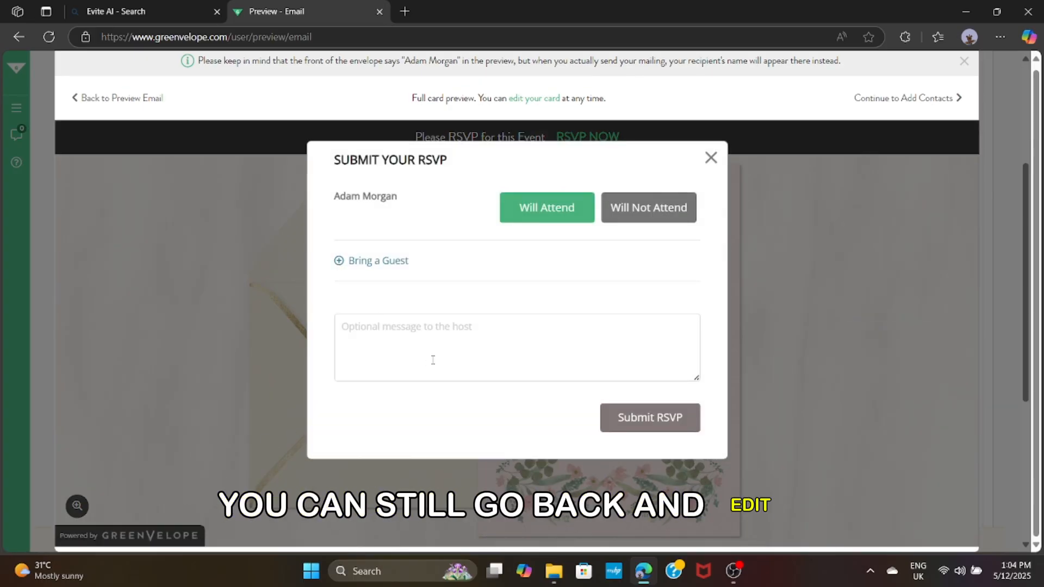
left_click(711, 158)
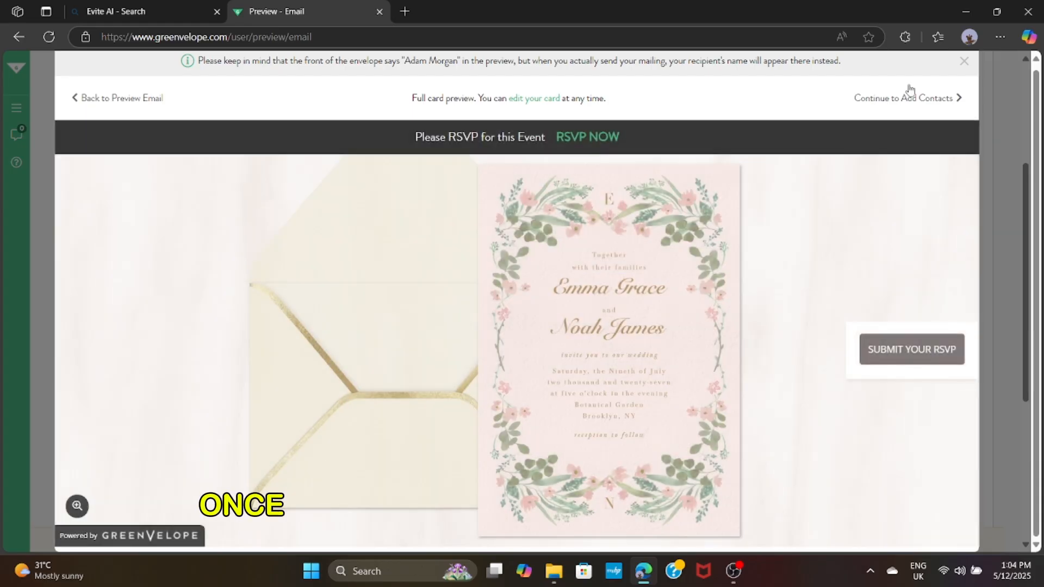
left_click(964, 61)
scroll(554, 256, "up", 3)
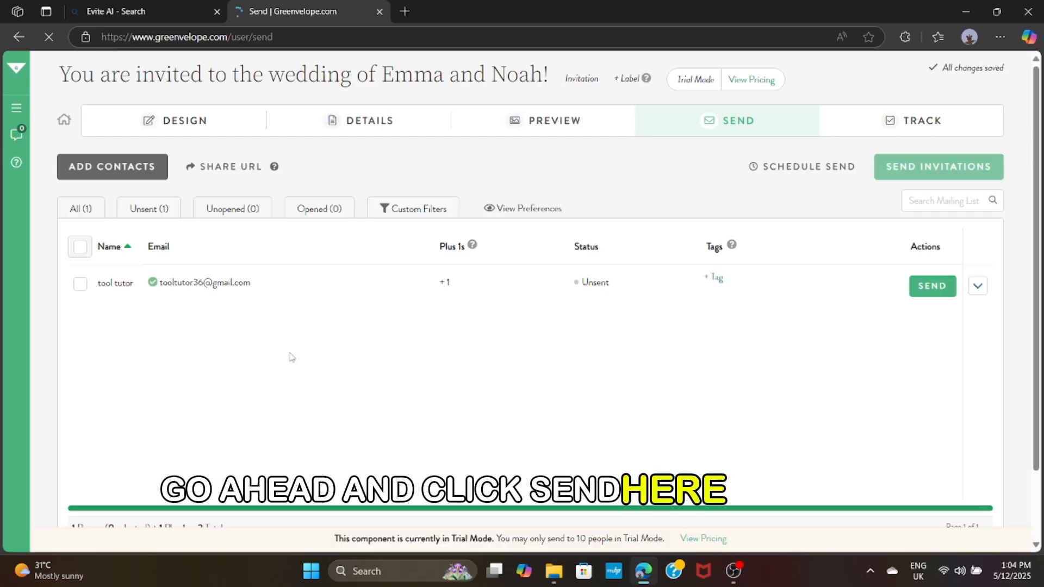
Select the single contact on the mailing list and send them the wedding invitation
left_click(79, 285)
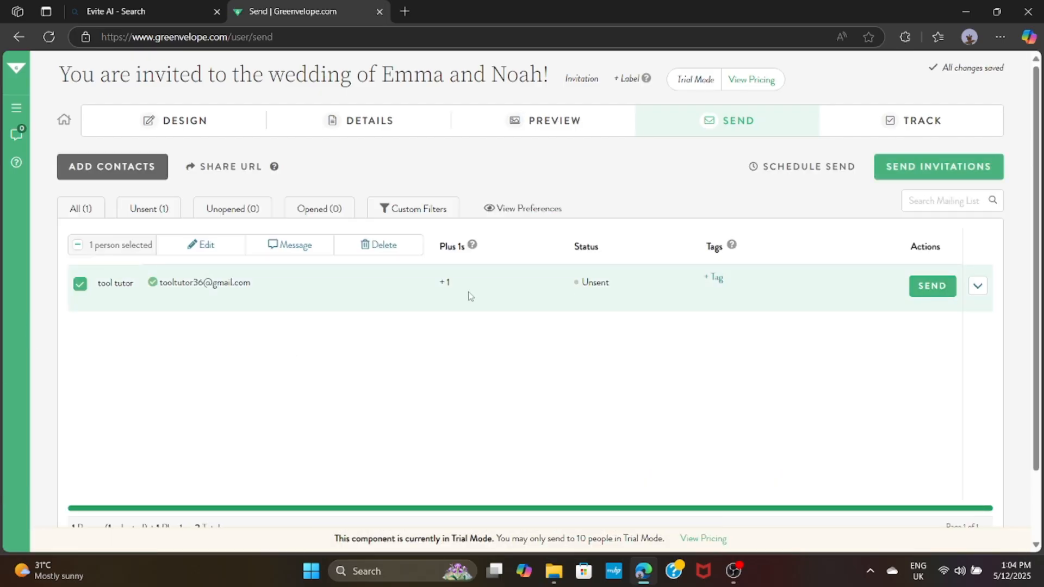
left_click(932, 286)
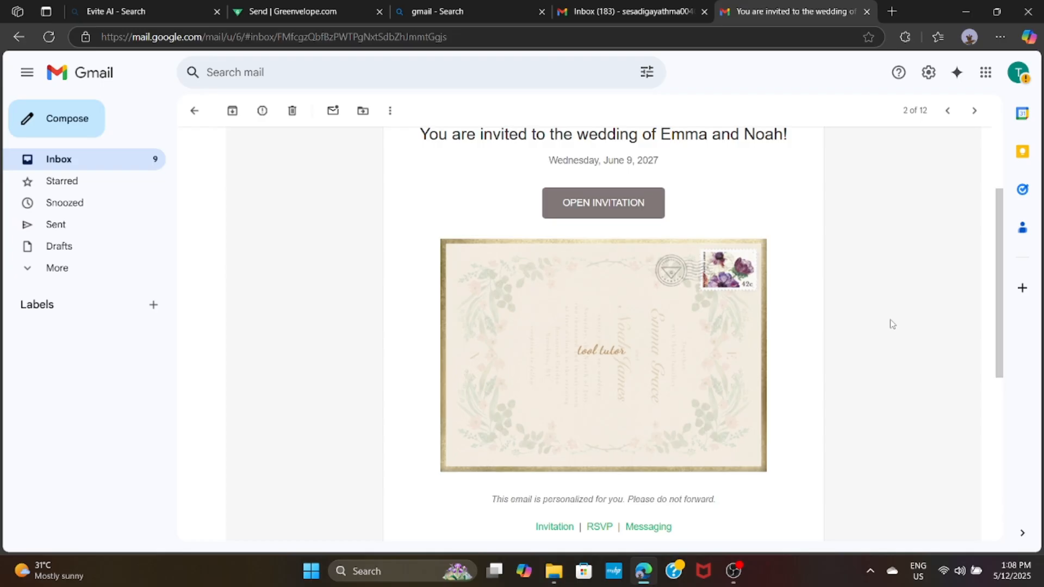
Open the wedding invitation card from the received Gmail email
scroll(892, 325, "up", 1)
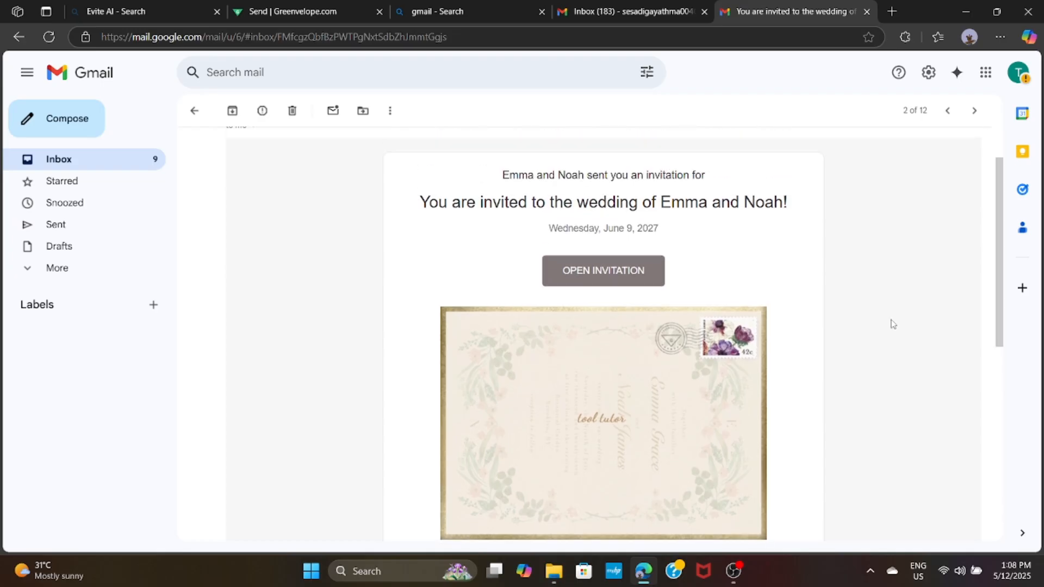
left_click(574, 282)
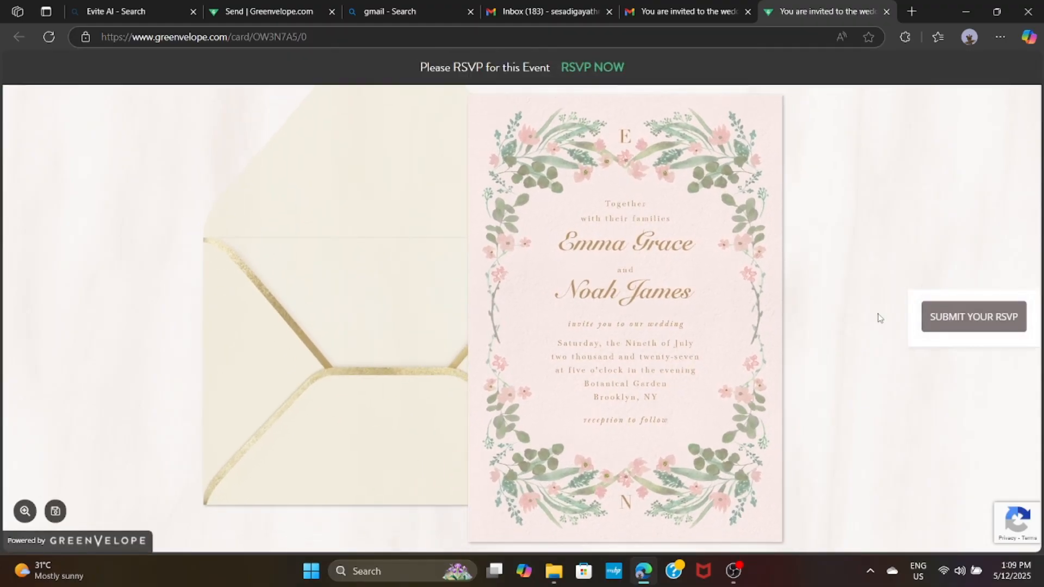
RSVP as Will Attend with the extra guest removed, submit, and dismiss the confirmation
left_click(943, 321)
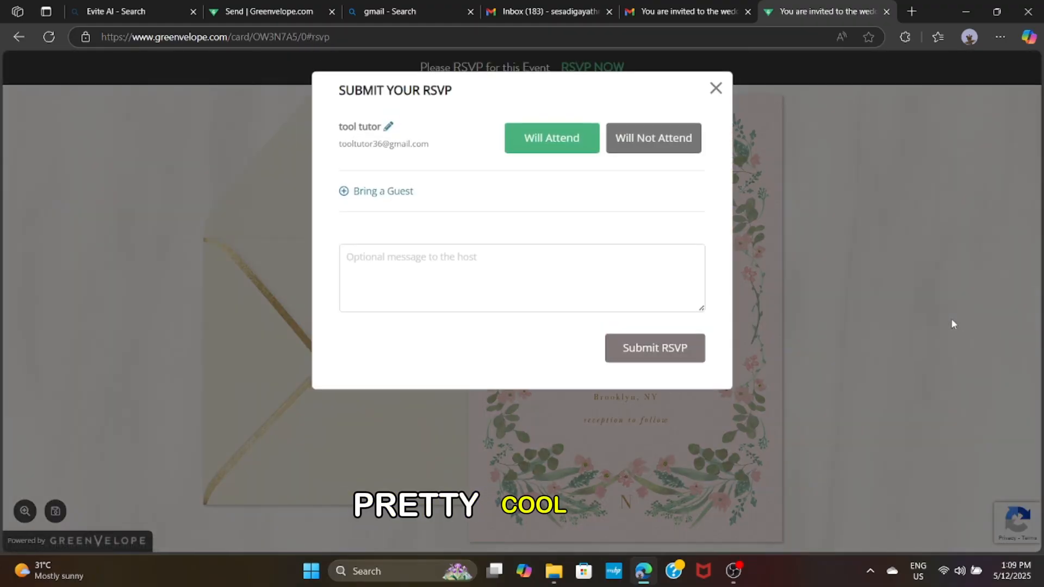
left_click(544, 150)
left_click(355, 186)
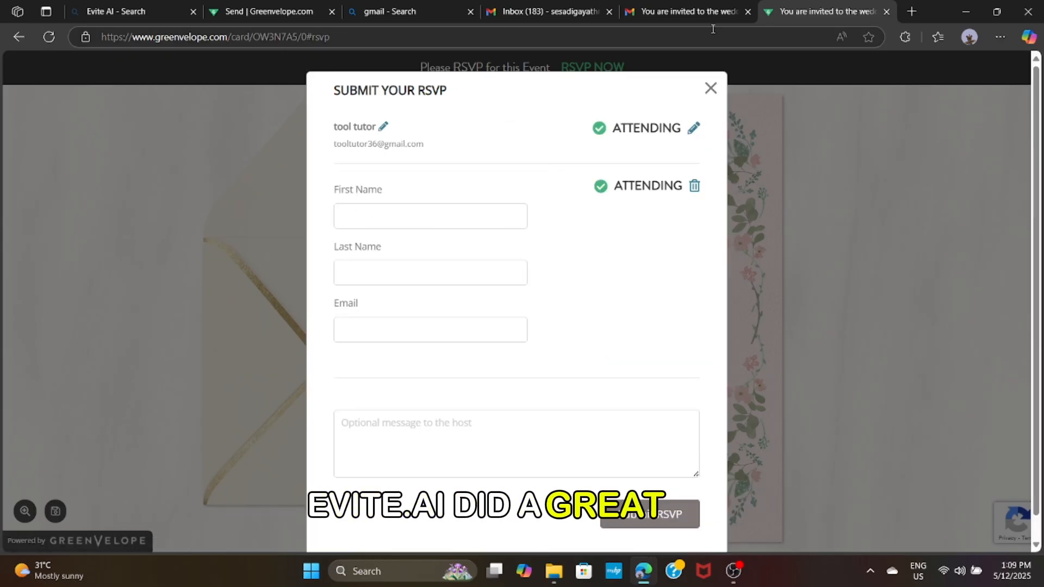
left_click(711, 88)
left_click(972, 318)
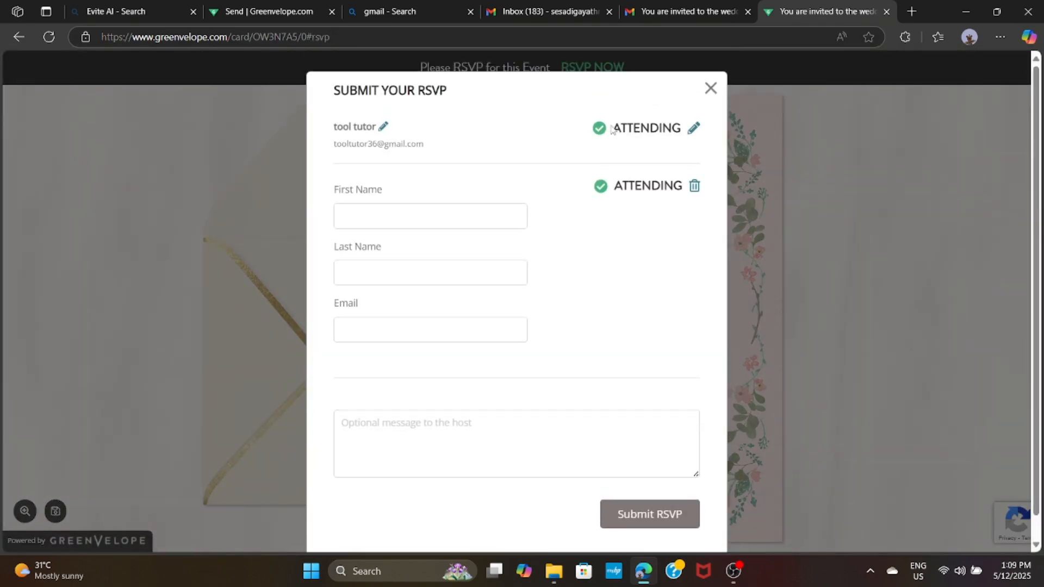
left_click(696, 187)
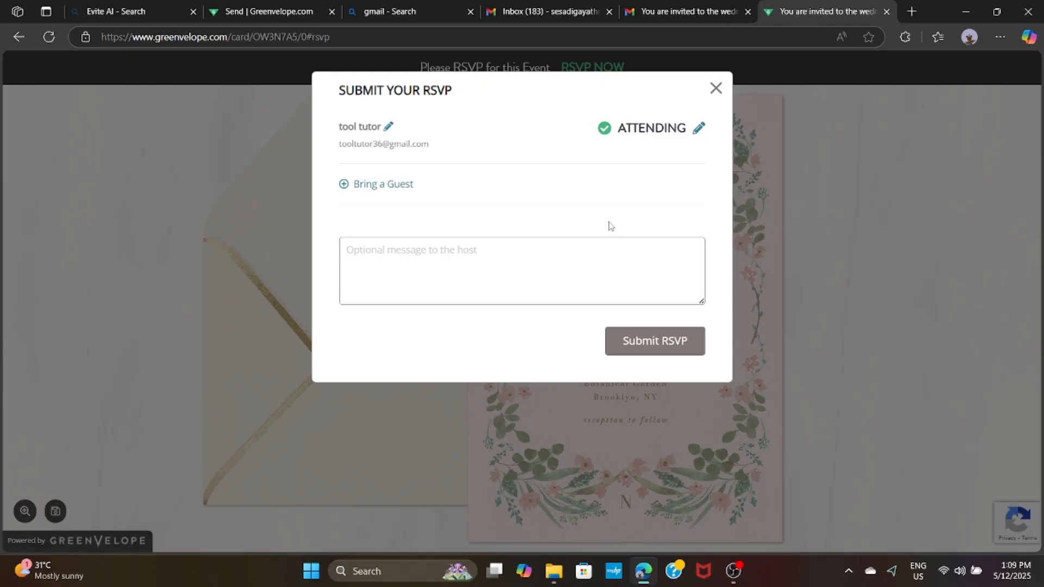
left_click(700, 335)
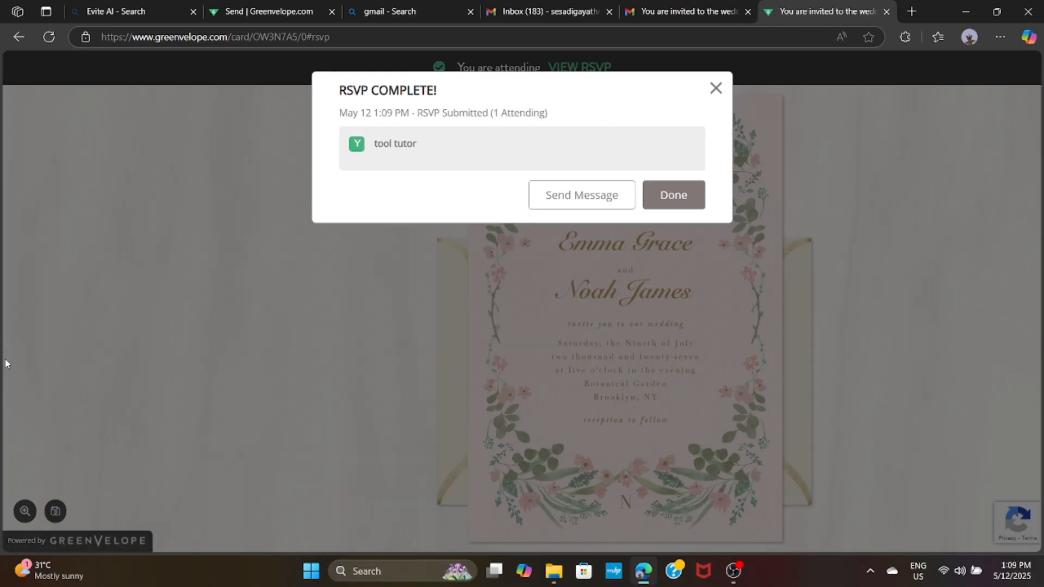
left_click(675, 199)
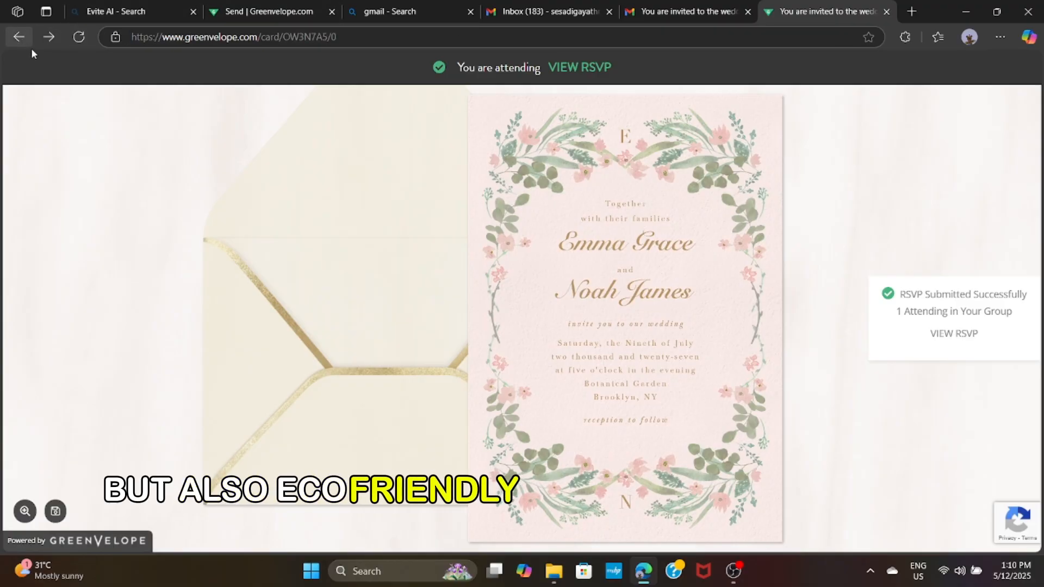
Close the Greenvelope card tab to return to the invitation email in Gmail
left_click(887, 12)
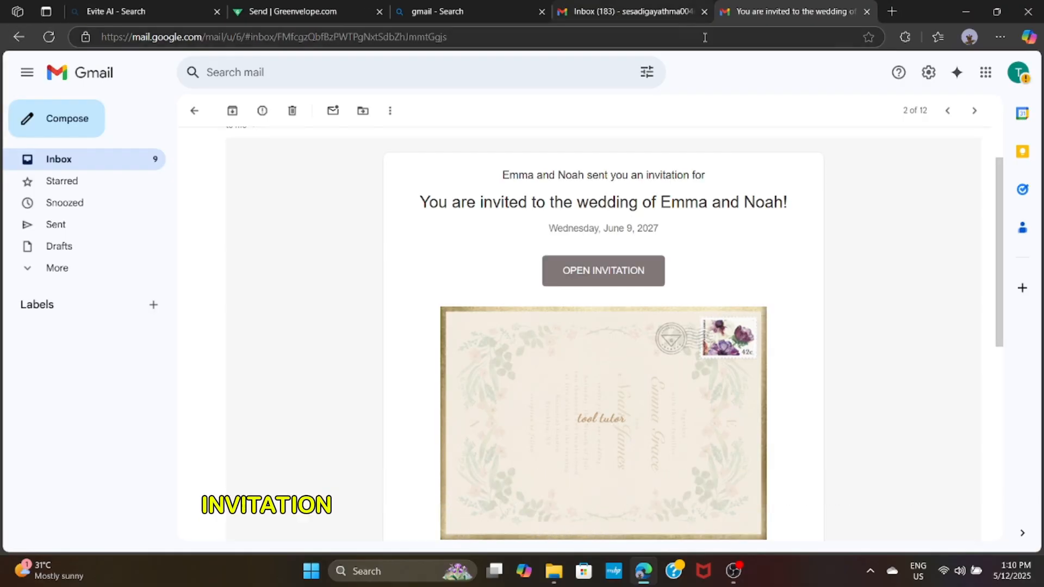